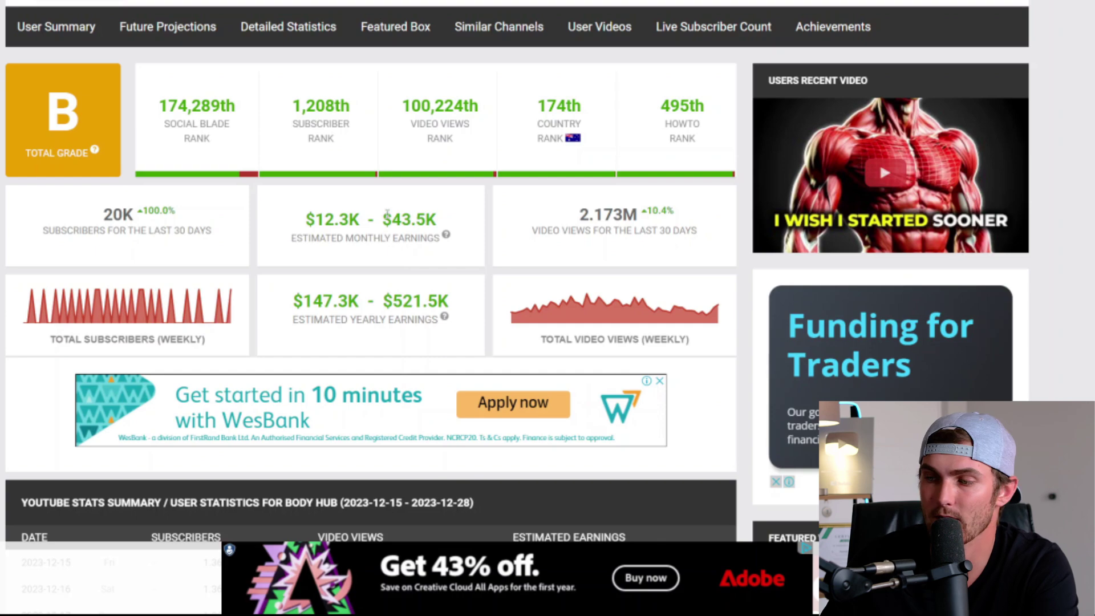
Scroll down Body Hub's YouTube stats summary table on Social Blade
scroll(387, 213, "down", 7)
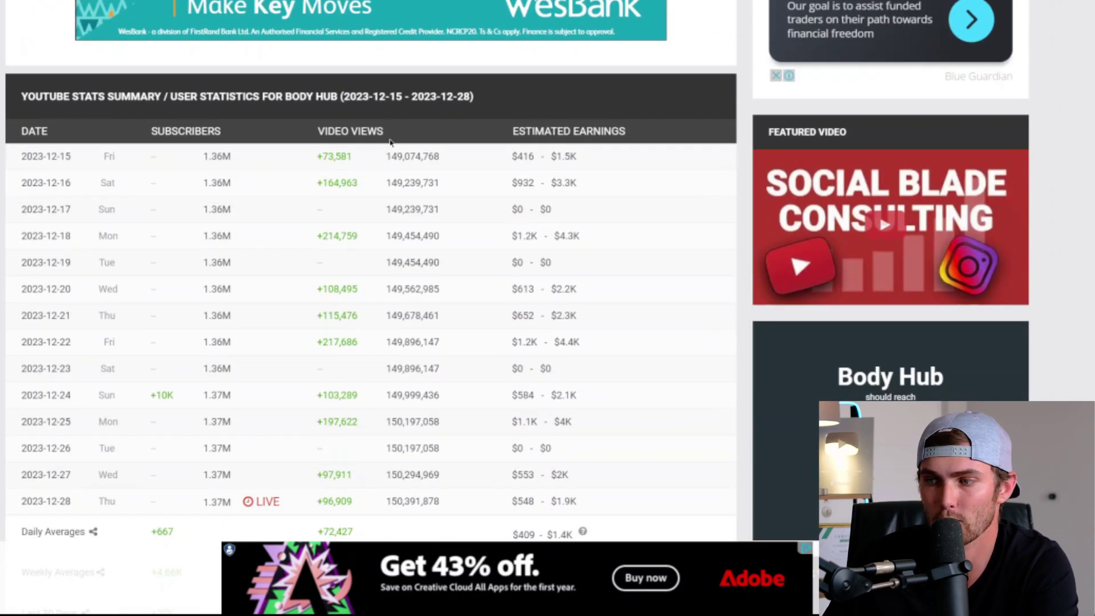
scroll(383, 114, "down", 1)
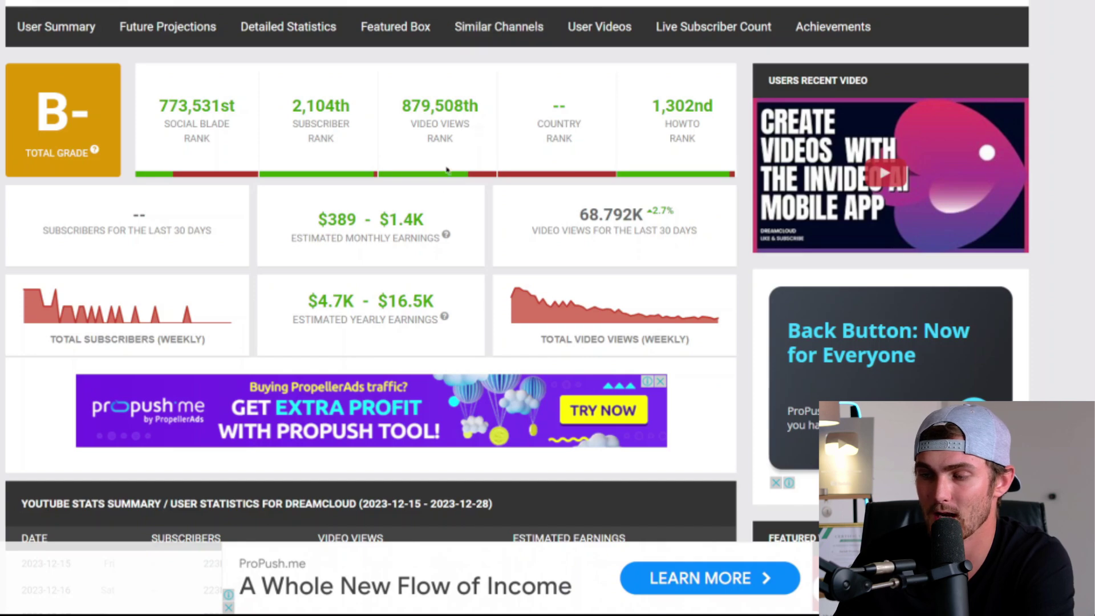
scroll(412, 193, "down", 8)
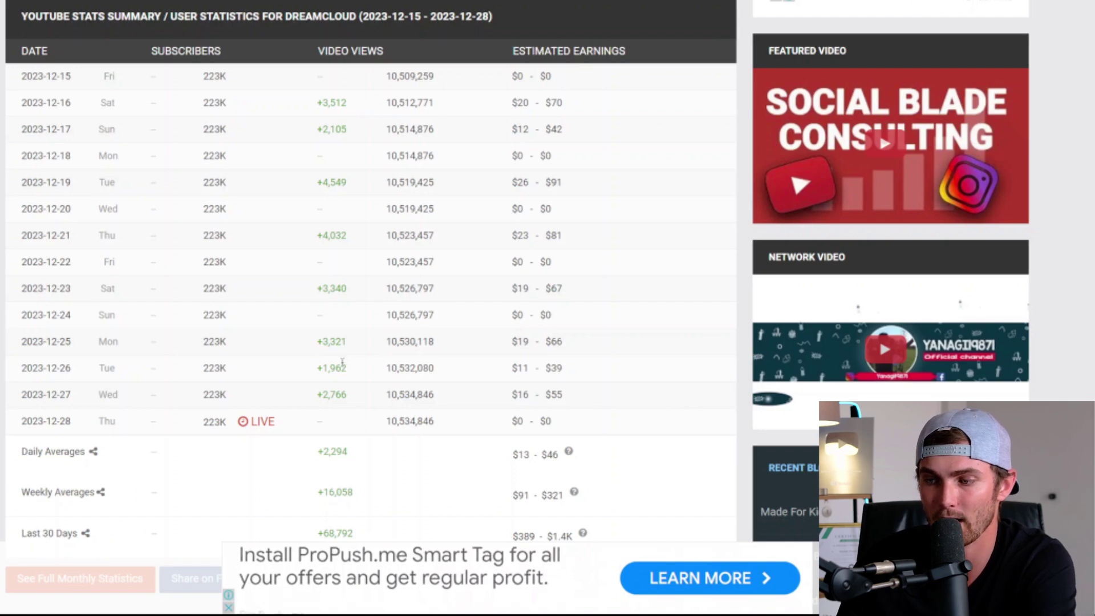
scroll(348, 322, "down", 11)
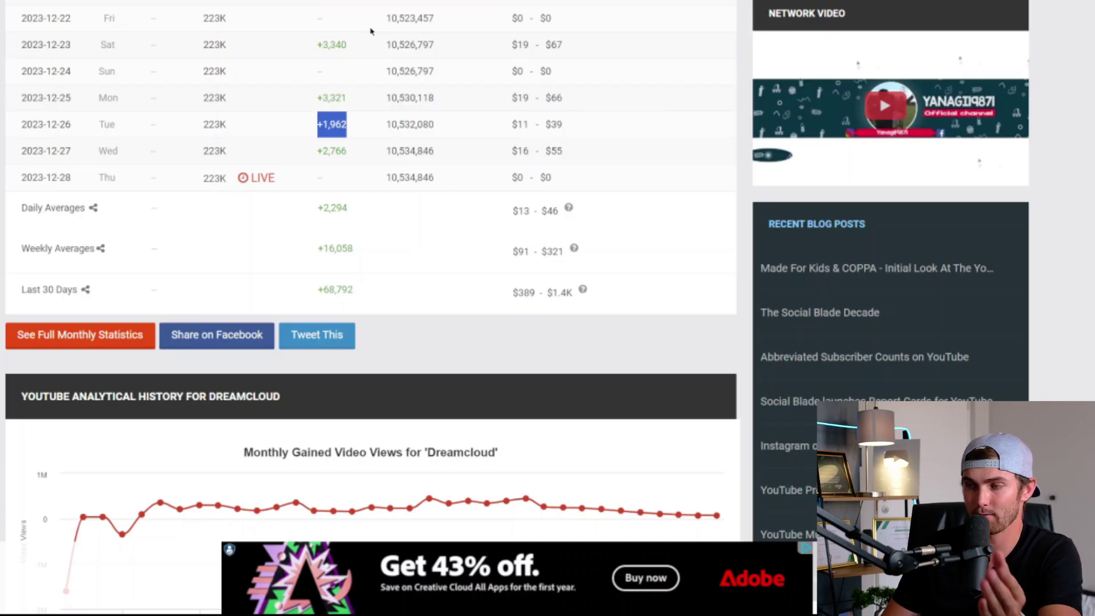
scroll(371, 31, "up", 10)
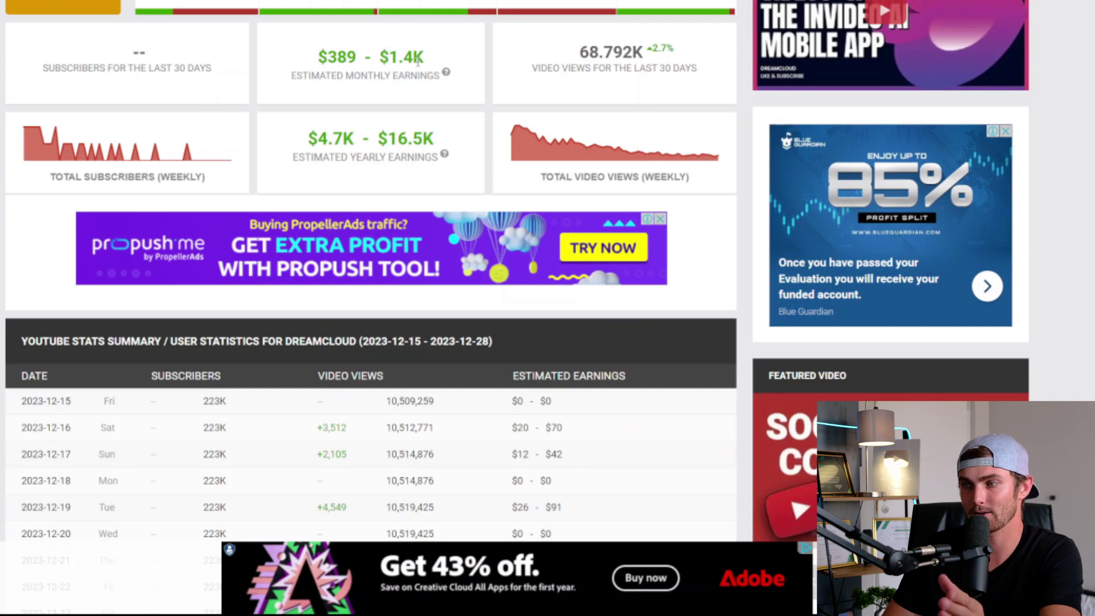
left_click_drag(423, 59, 349, 63)
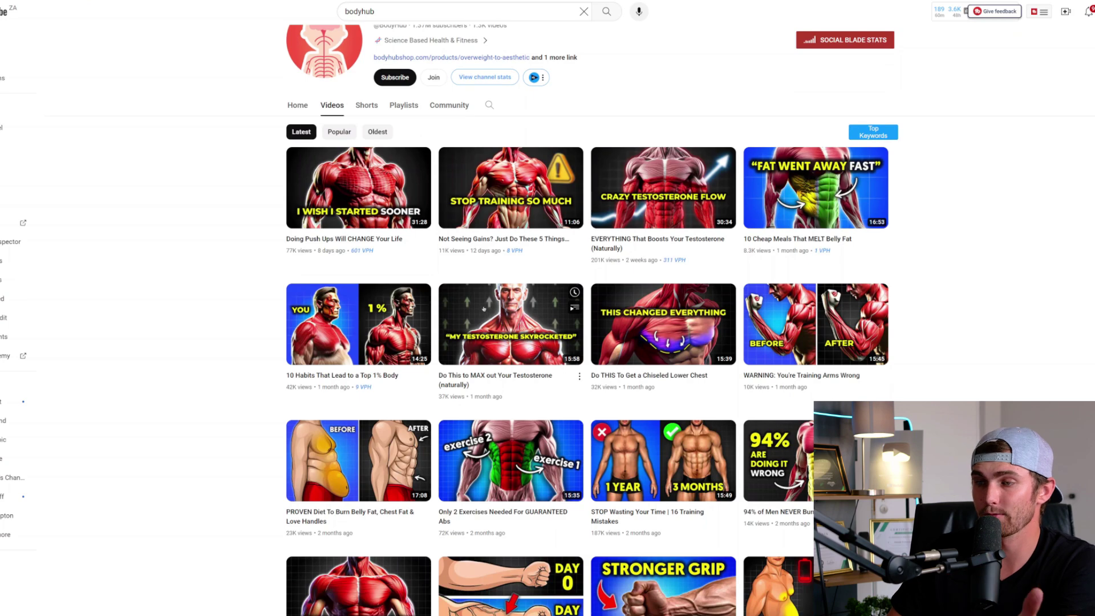
scroll(484, 308, "down", 2)
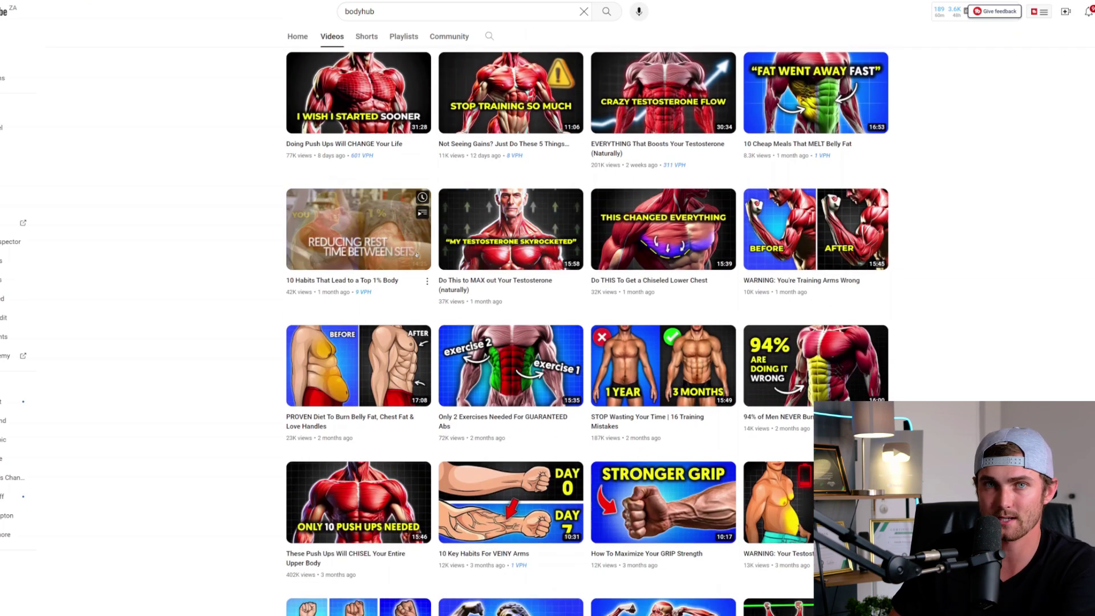
scroll(417, 254, "down", 2)
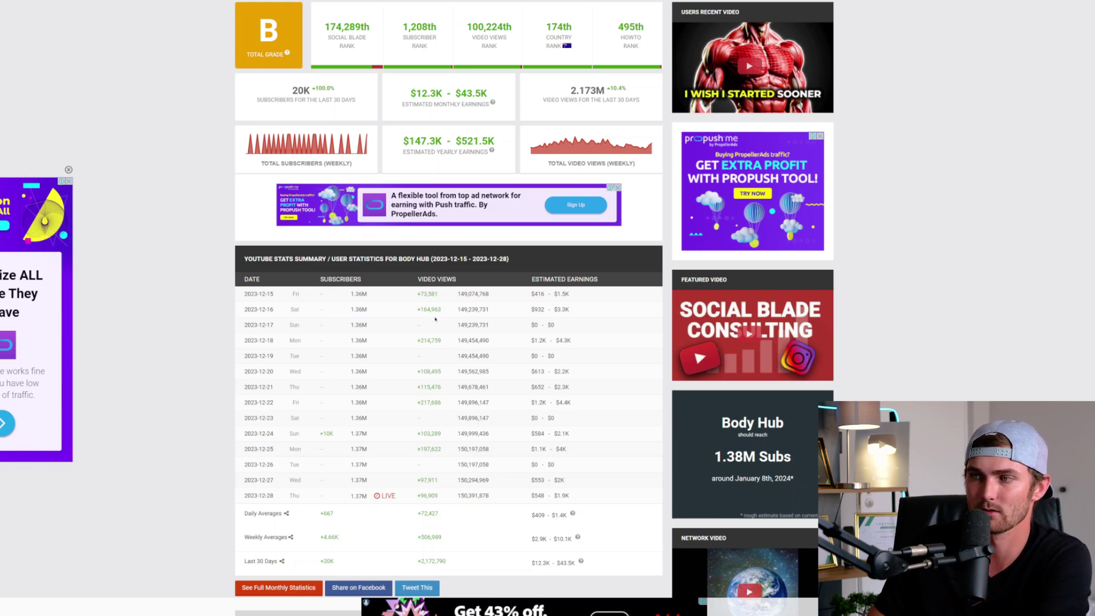
scroll(435, 319, "up", 3)
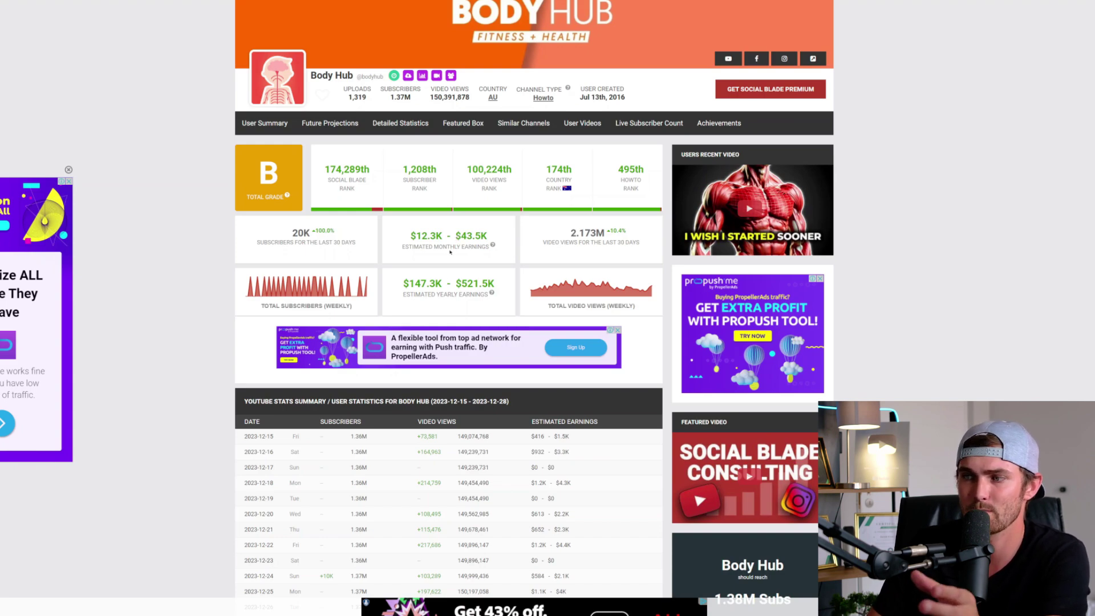
scroll(436, 262, "down", 3)
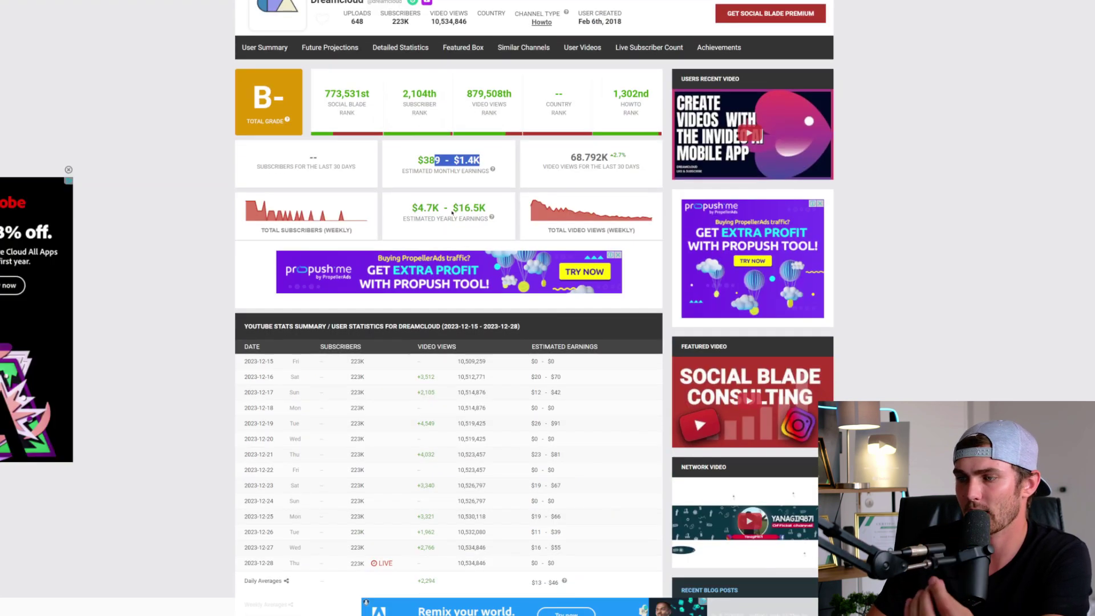
scroll(479, 304, "down", 3)
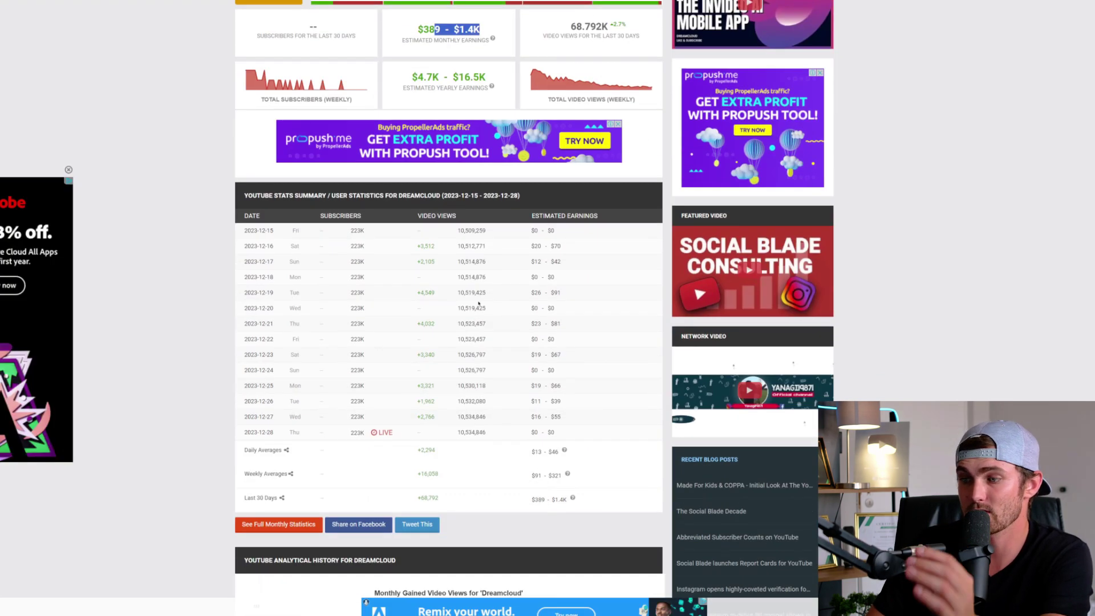
left_click_drag(441, 408, 407, 406)
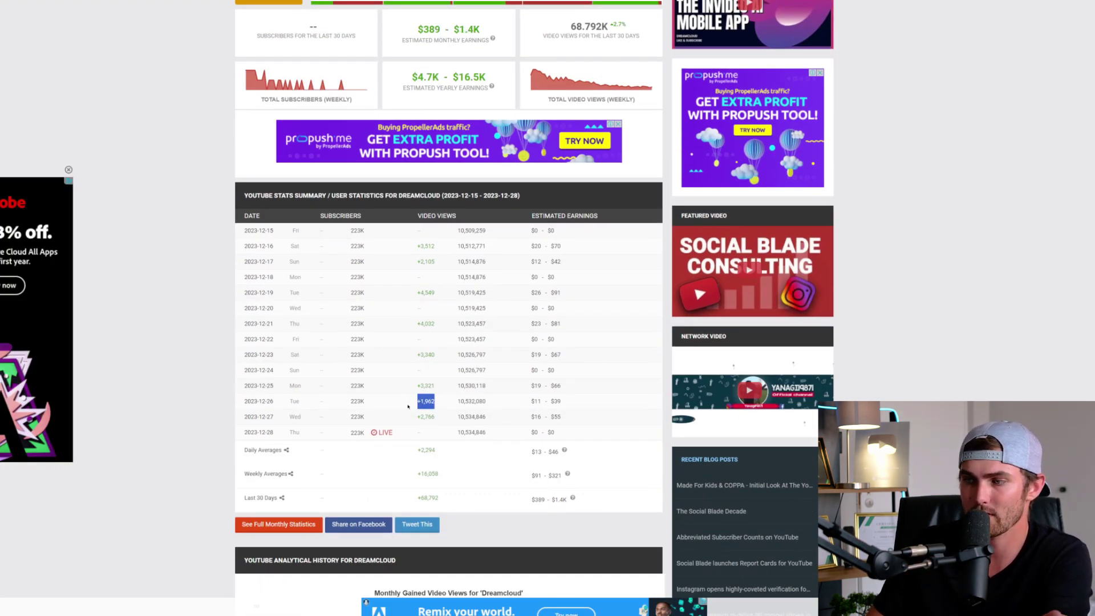
left_click_drag(446, 294, 397, 298)
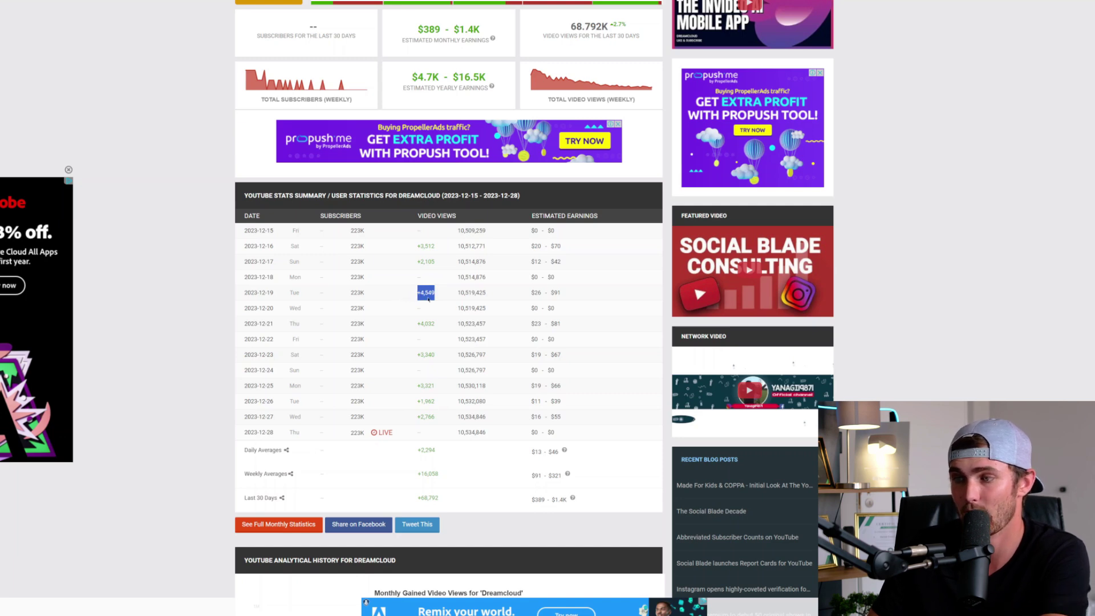
scroll(429, 299, "up", 4)
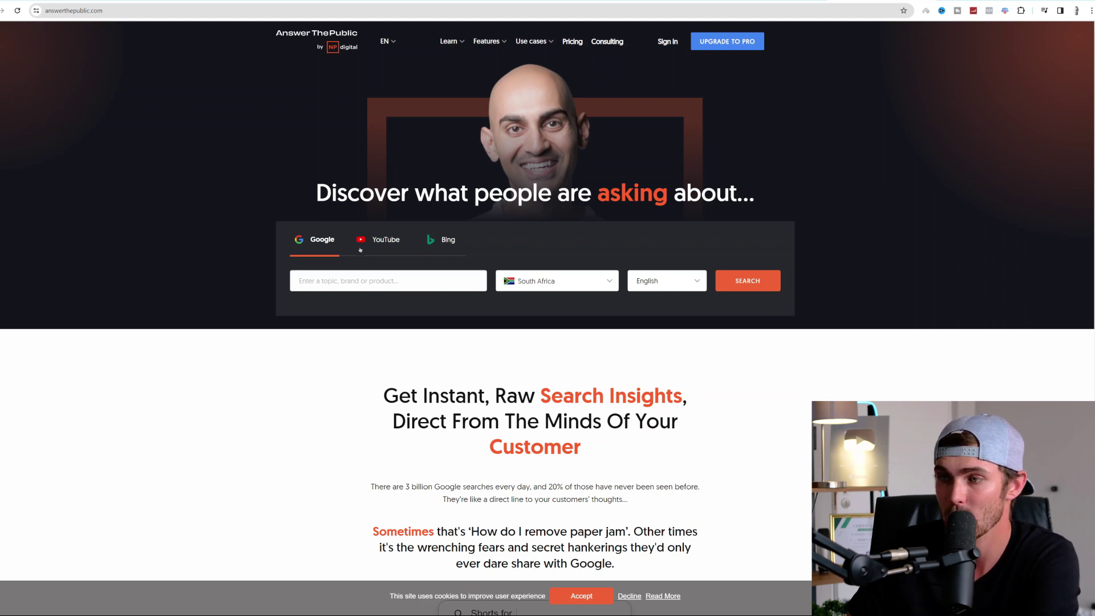
Try the YouTube and Bing search sources, then return to Google
left_click(391, 240)
left_click(440, 241)
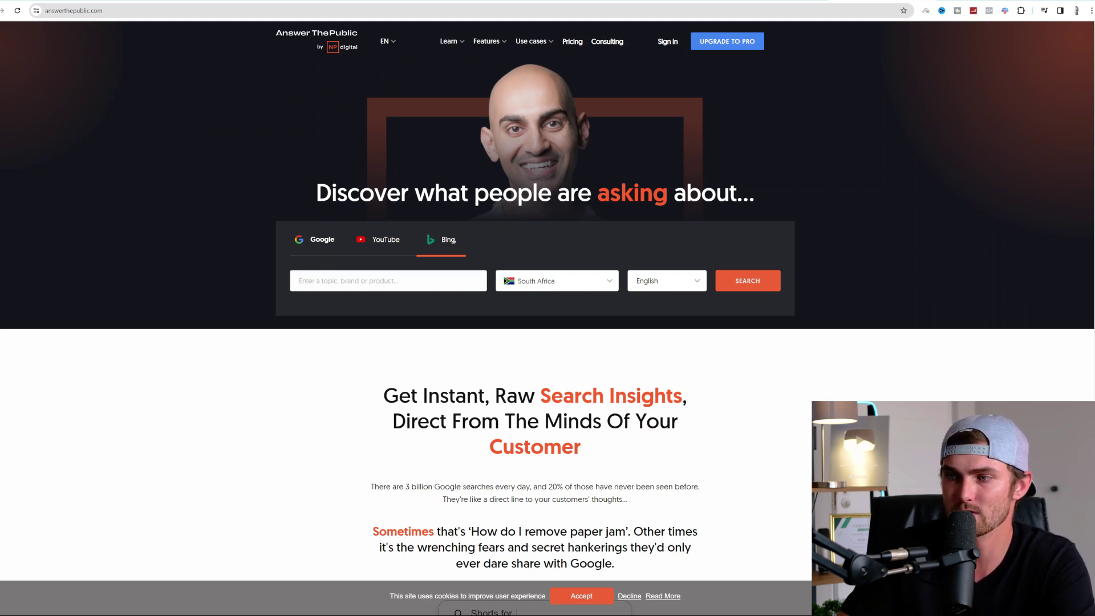
left_click(320, 240)
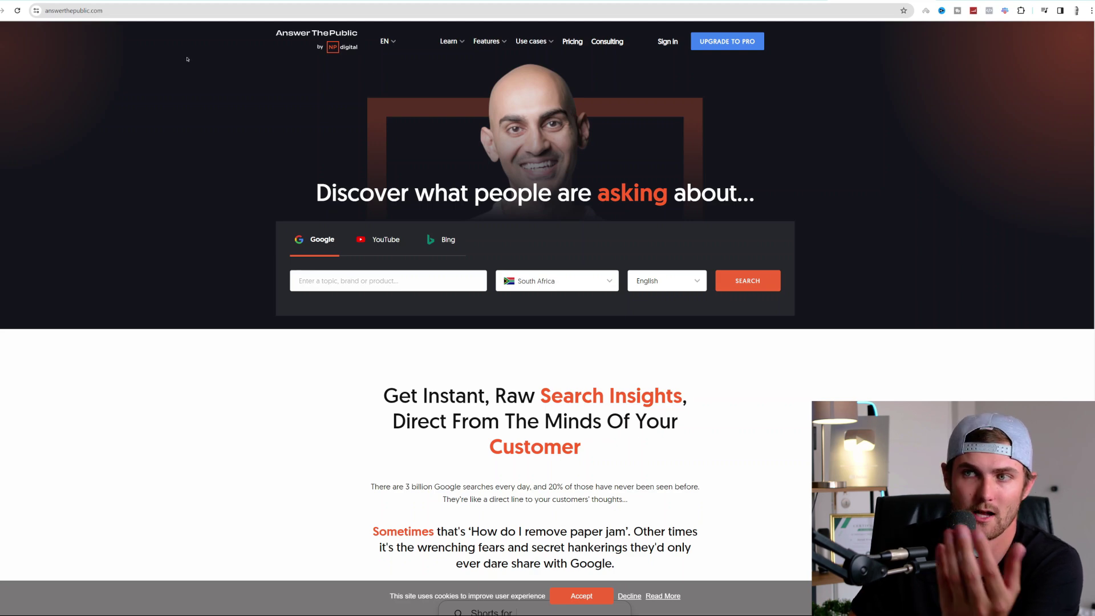
Search 'how to lose weight' with South Africa kept as the country
key("ctrl+l")
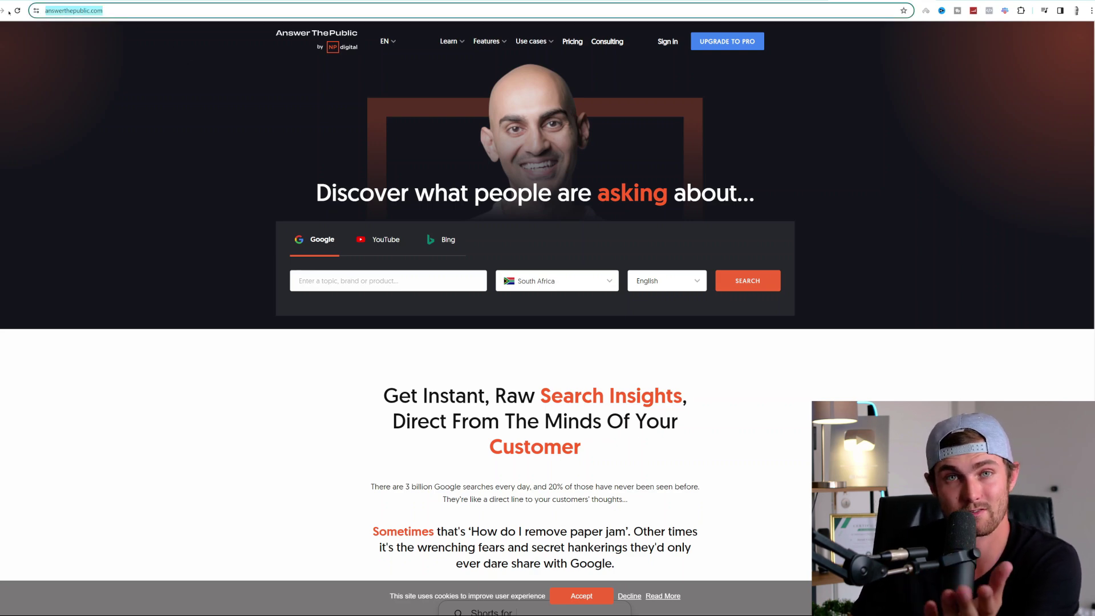
left_click(366, 281)
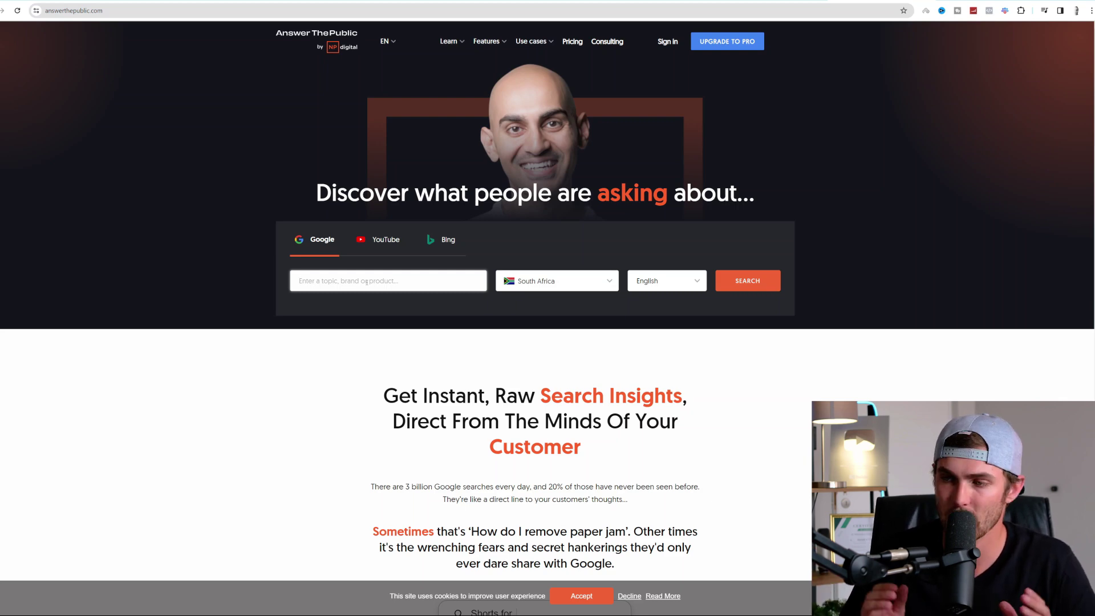
type("h")
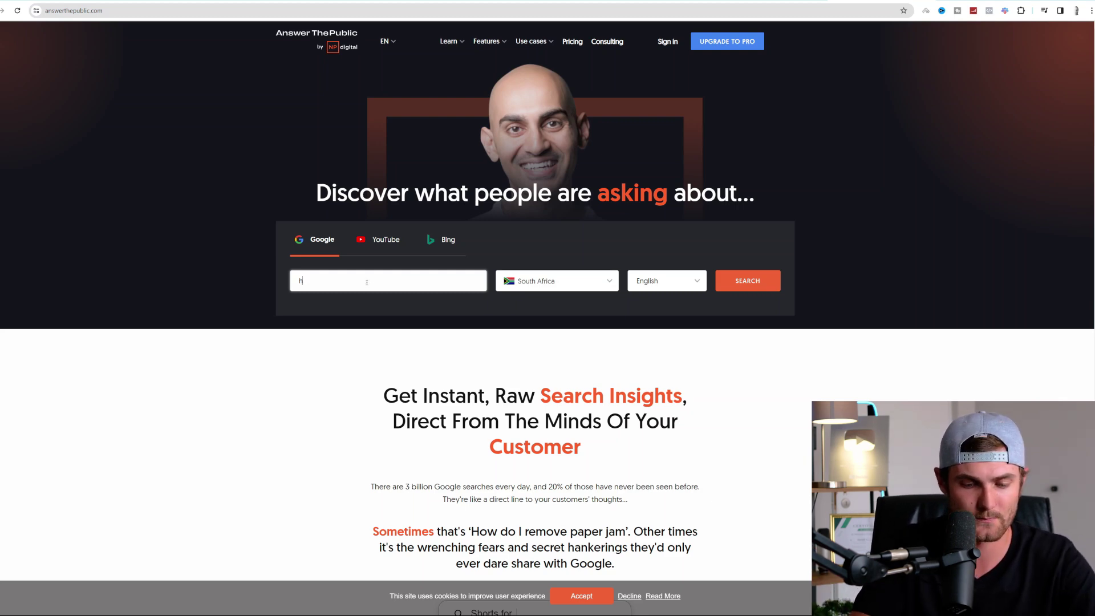
type("ow to lose ")
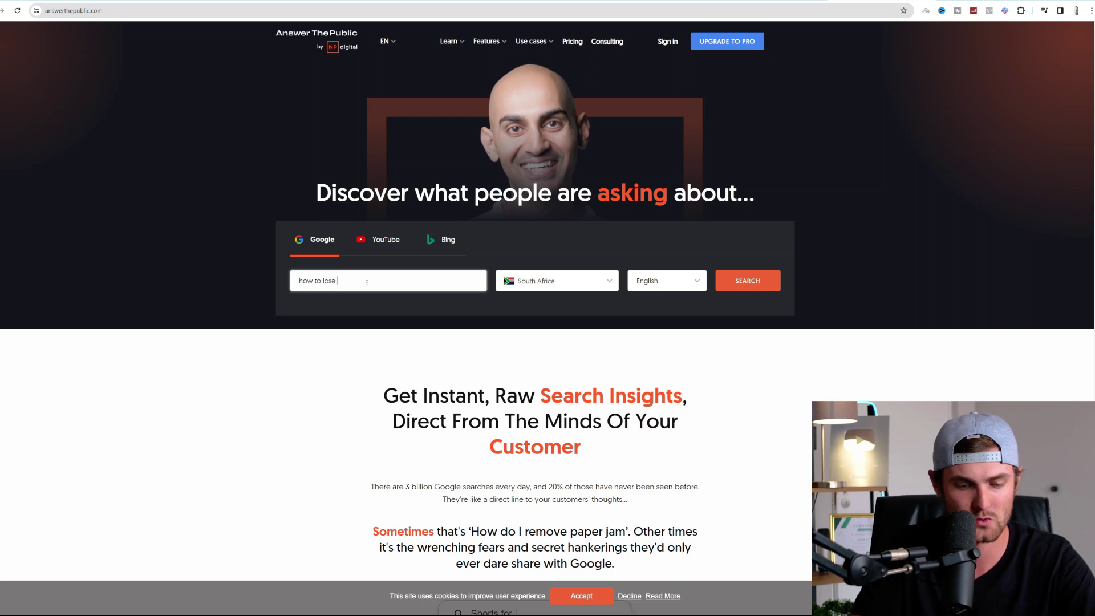
type("weight")
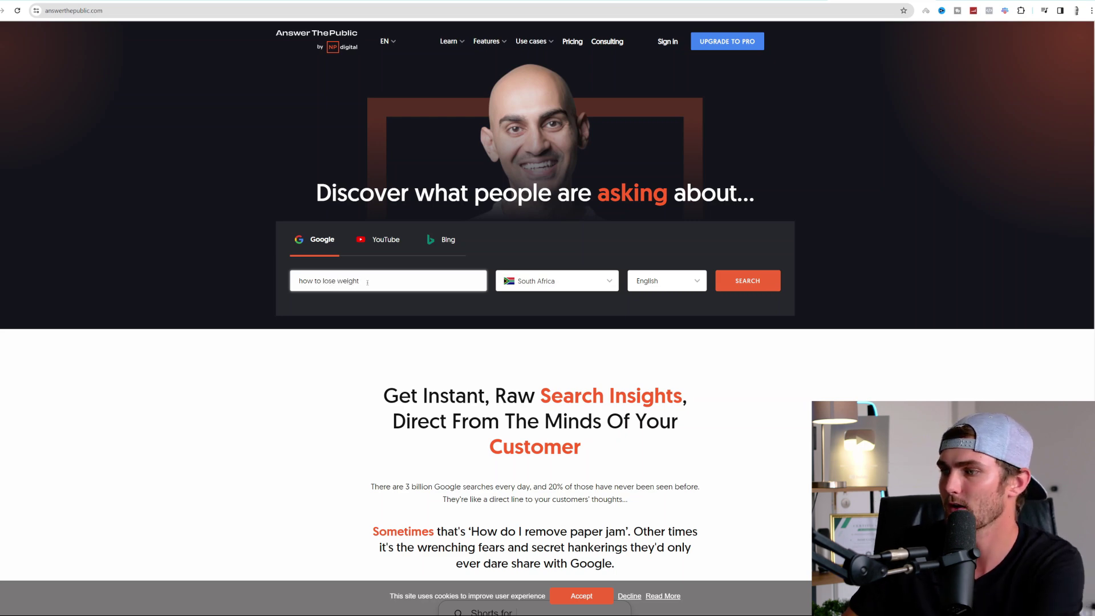
left_click(557, 282)
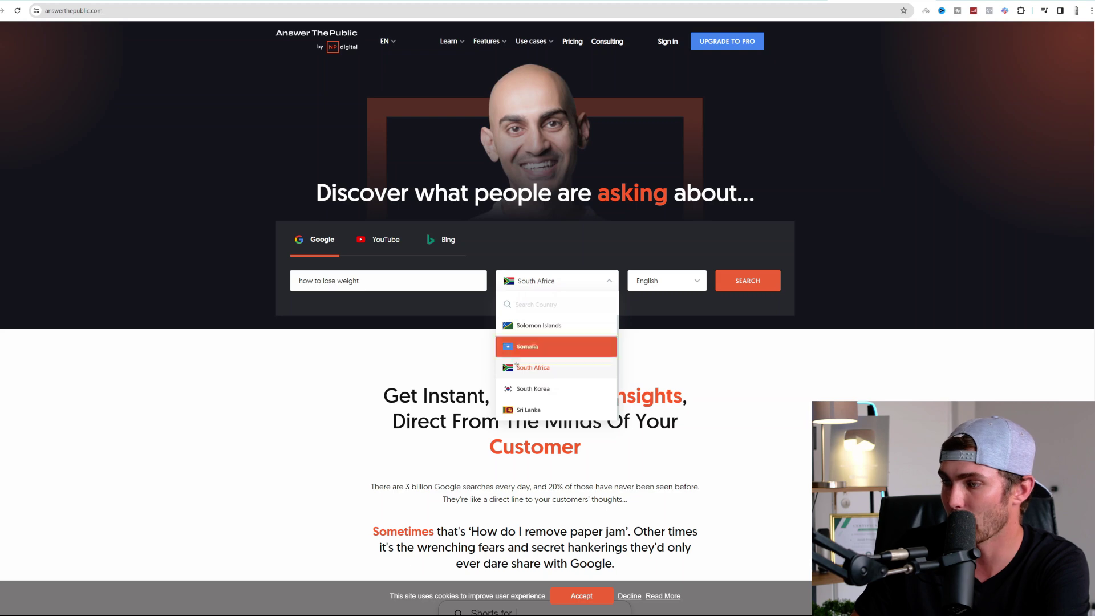
left_click(557, 365)
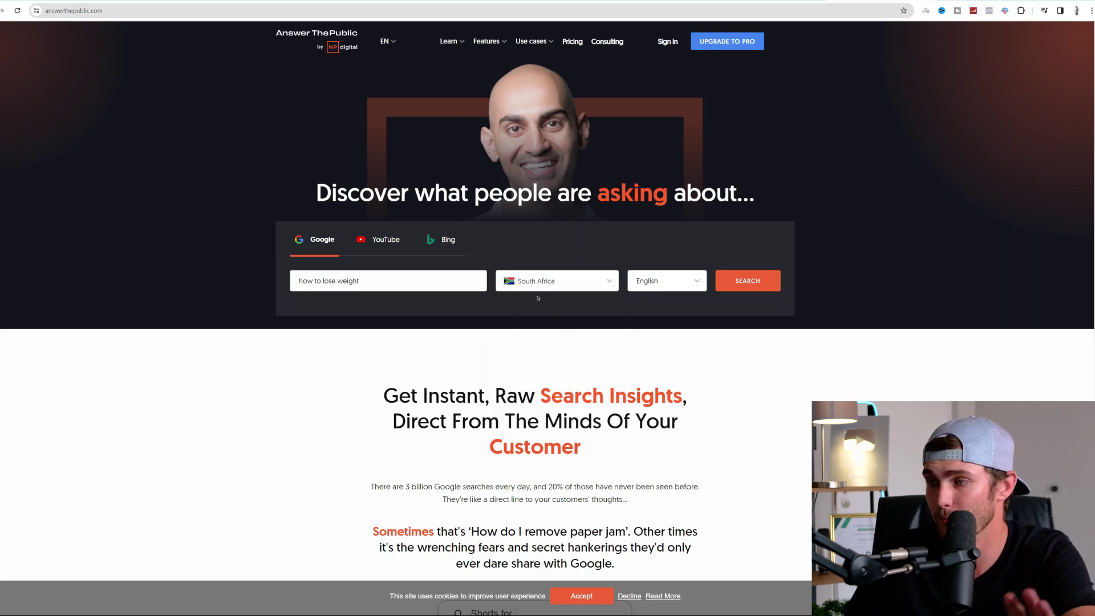
left_click(746, 286)
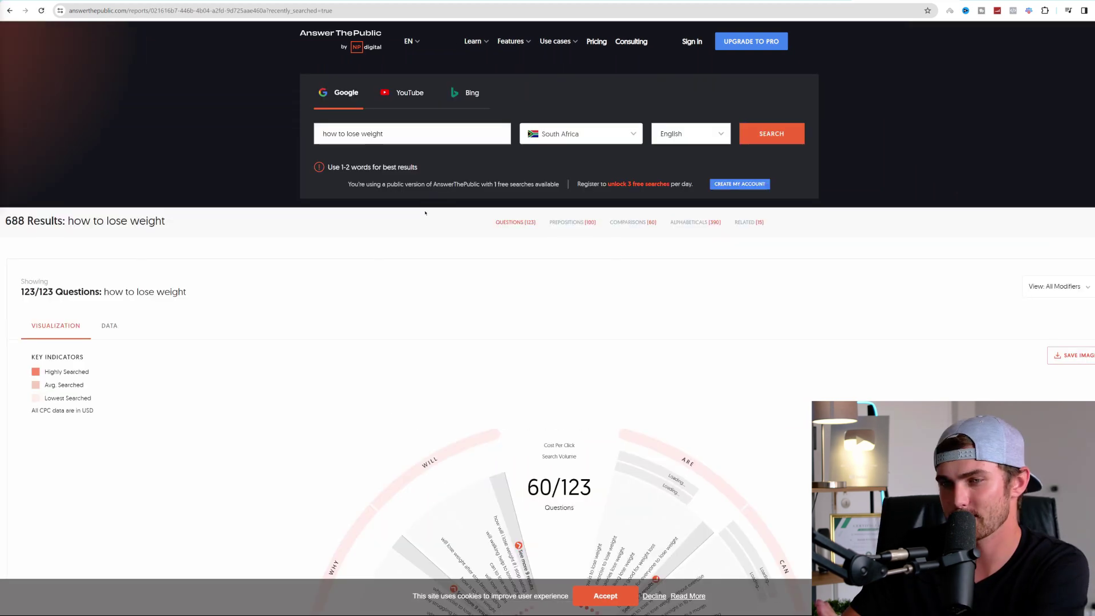
Highlight the 60/123 questions counter, then scroll past the Prepositions and Comparisons wheels to the alphabetical lists
scroll(575, 227, "down", 3)
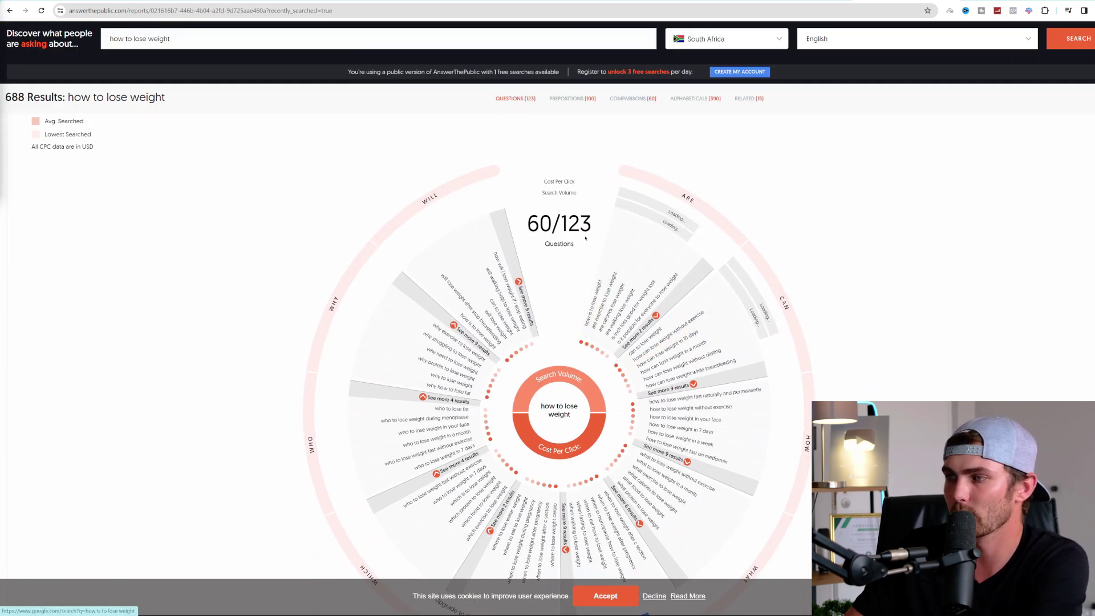
left_click_drag(595, 223, 528, 223)
scroll(539, 299, "down", 5)
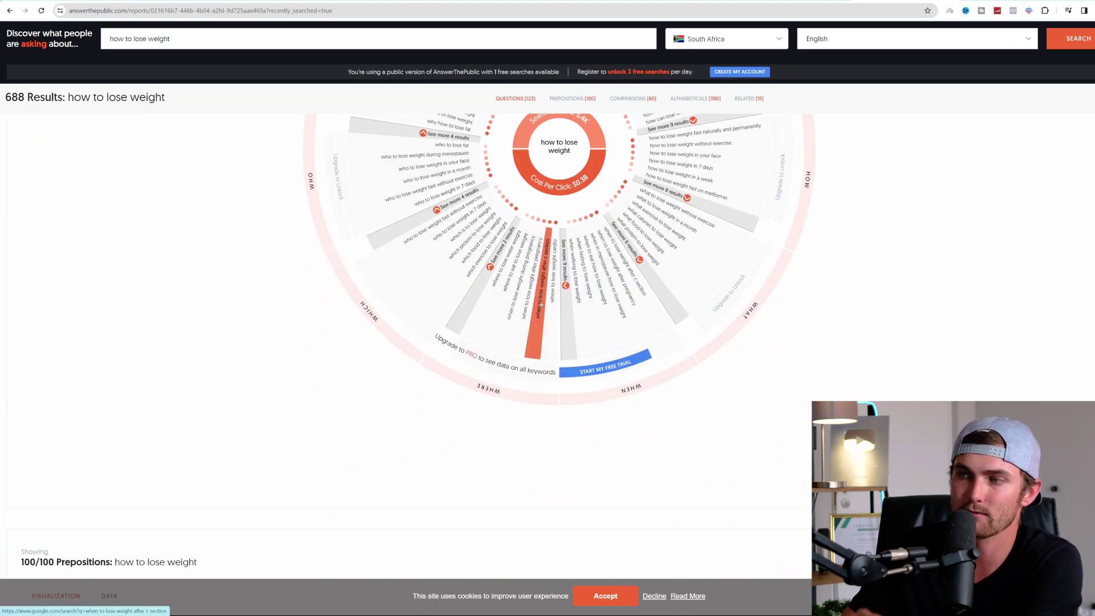
scroll(540, 306, "up", 5)
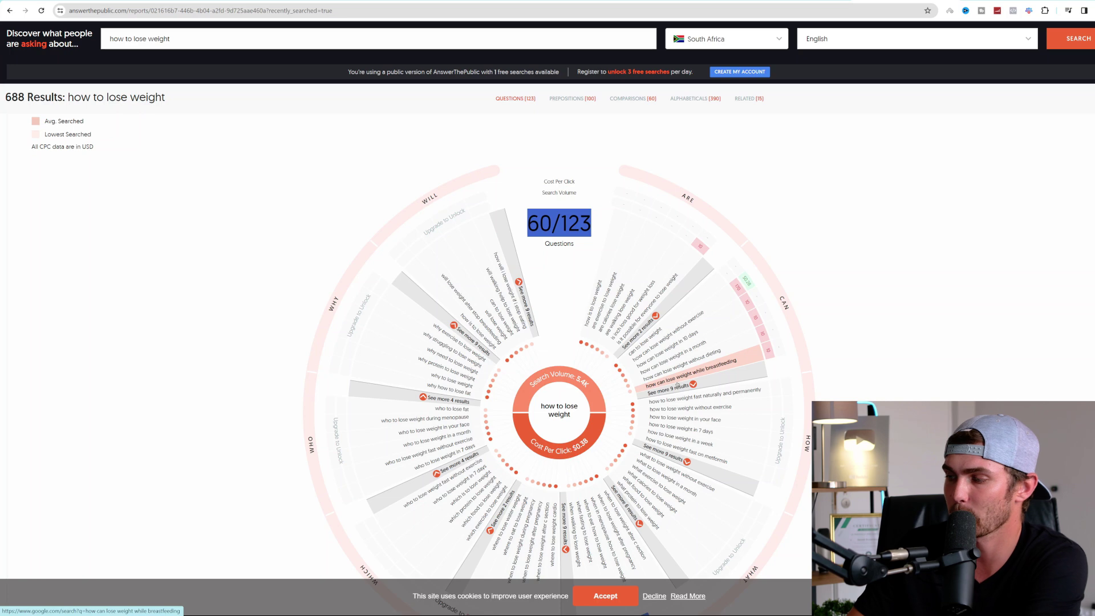
scroll(677, 385, "down", 3)
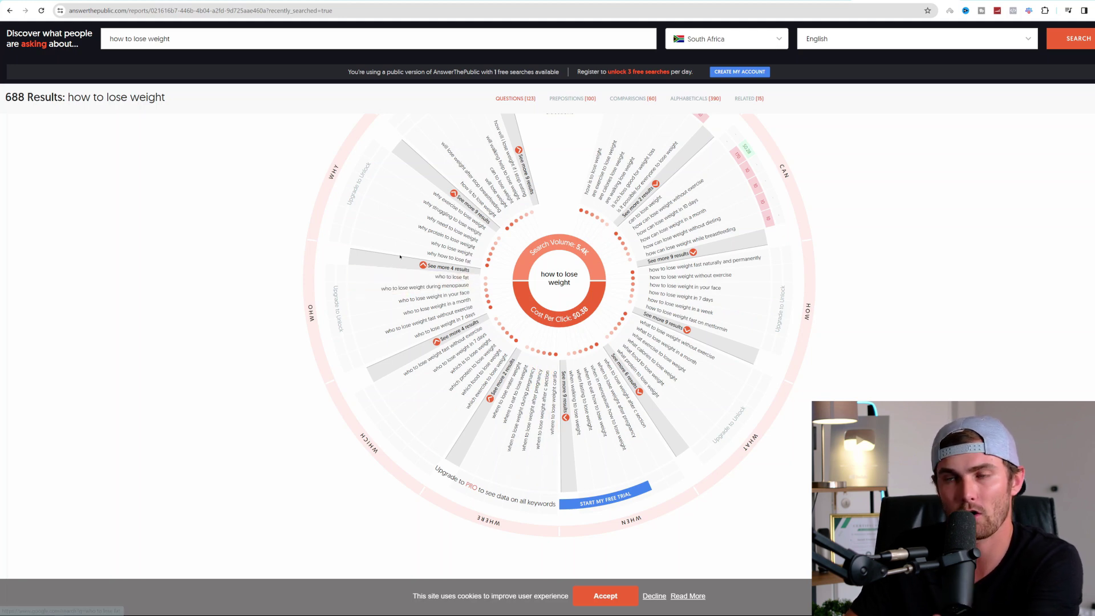
scroll(788, 190, "down", 10)
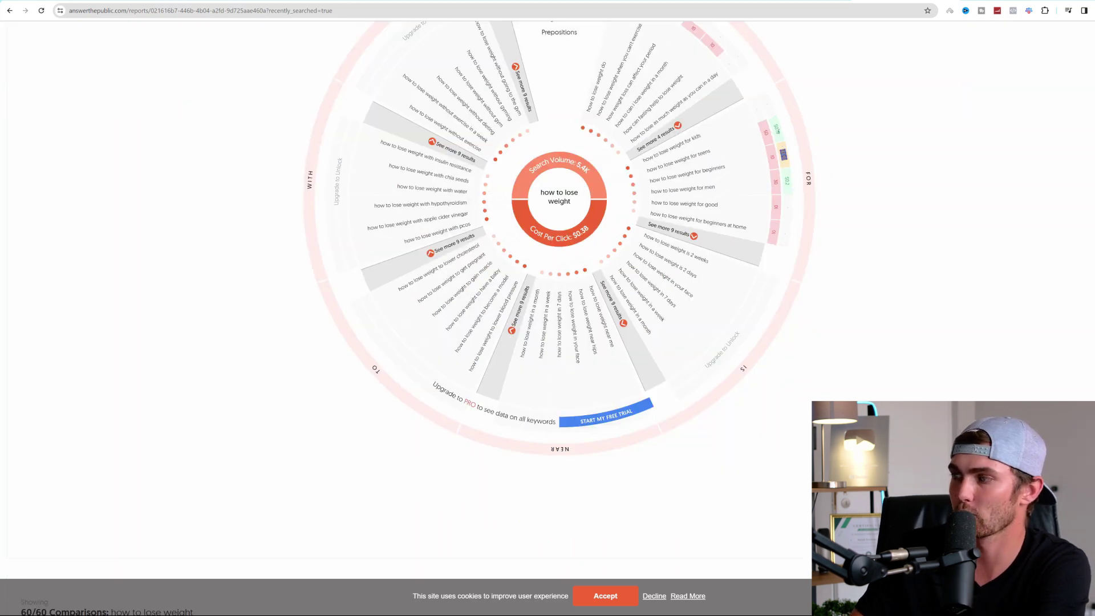
scroll(697, 225, "down", 5)
scroll(697, 225, "down", 8)
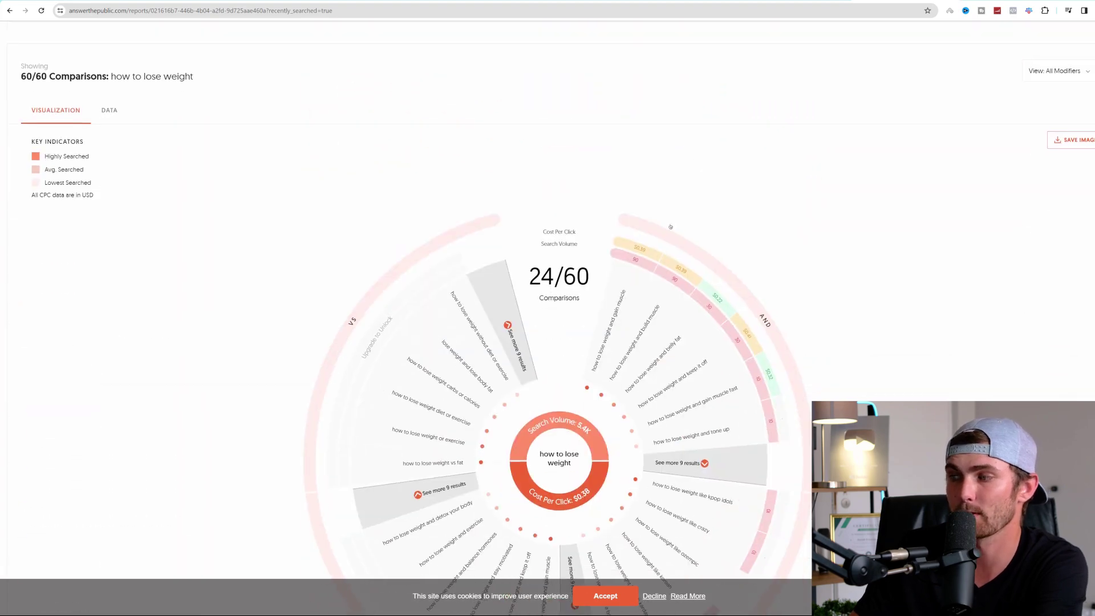
scroll(643, 252, "down", 20)
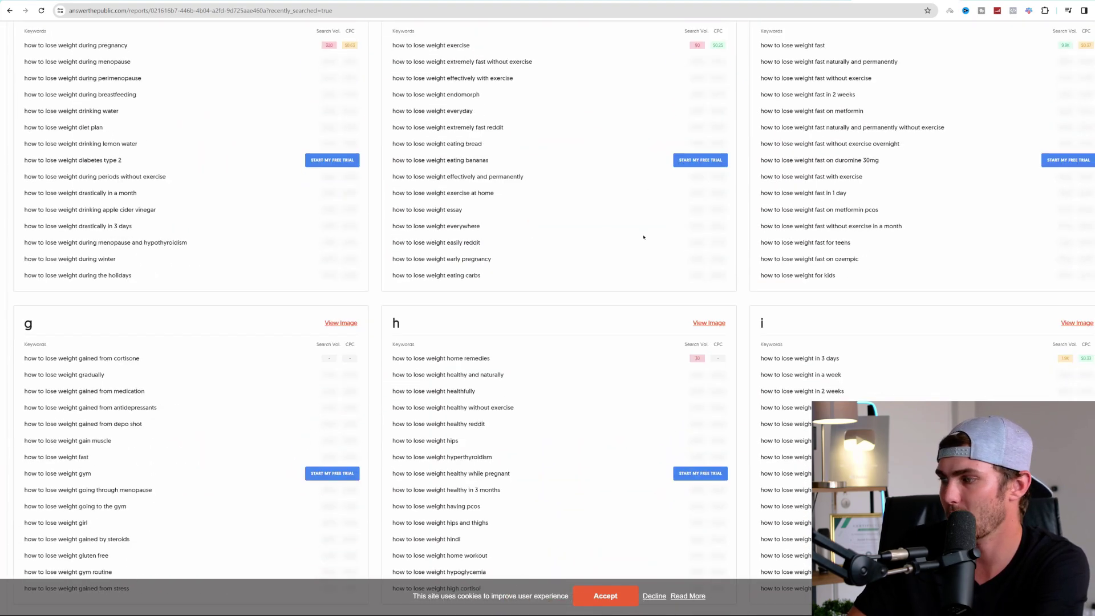
Scroll back up to the Questions wheel and open 'how can lose weight without exercise' in Google
scroll(567, 266, "down", 6)
scroll(556, 192, "up", 20)
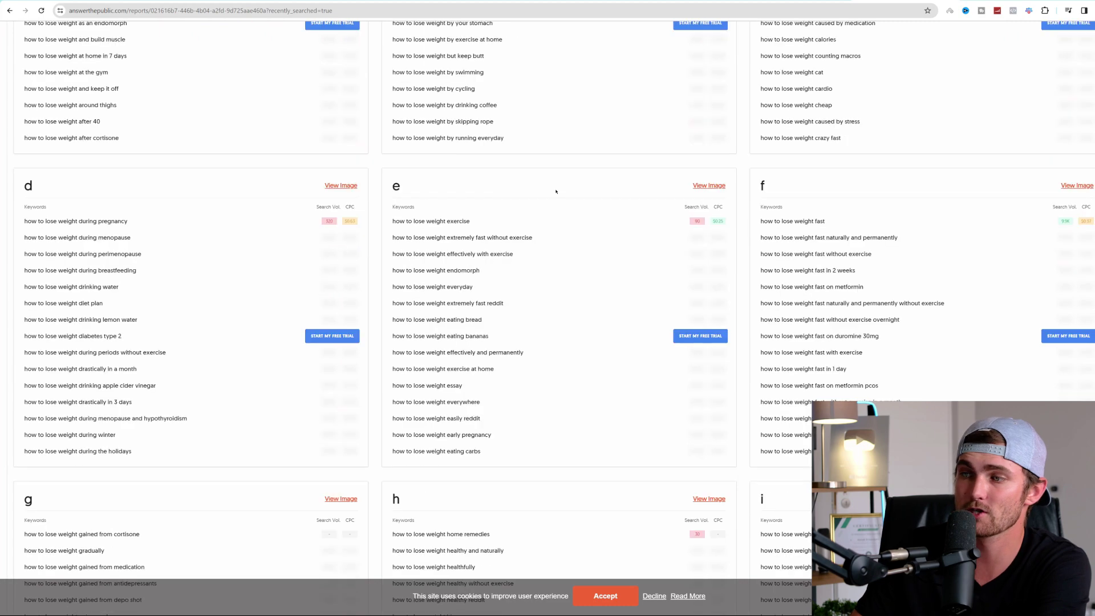
scroll(386, 220, "up", 9)
scroll(387, 221, "down", 6)
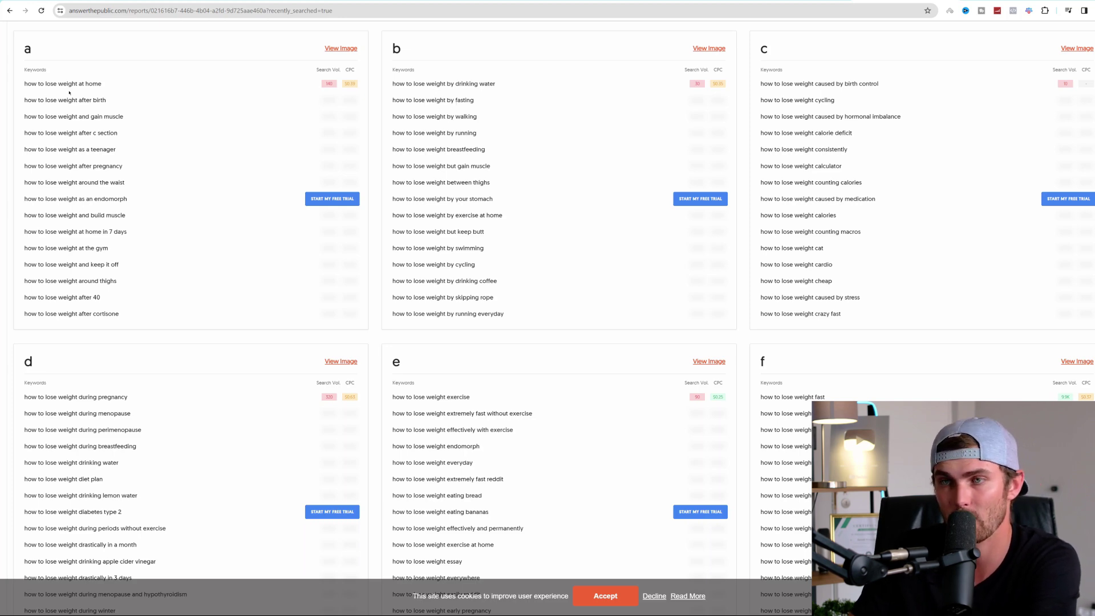
scroll(69, 92, "up", 15)
scroll(558, 227, "down", 5)
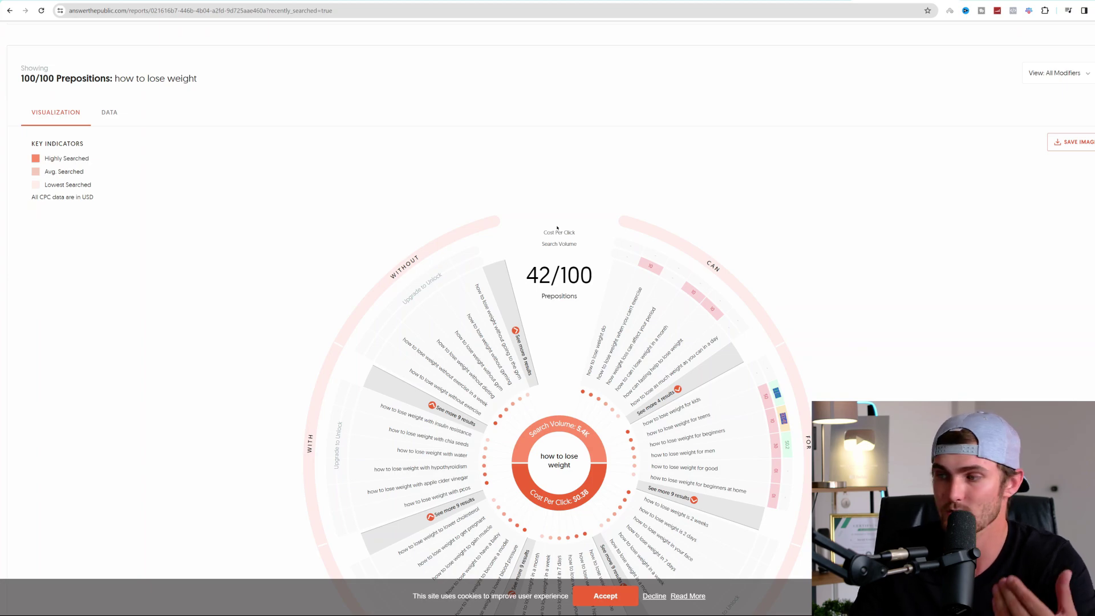
scroll(557, 228, "down", 6)
scroll(599, 240, "up", 13)
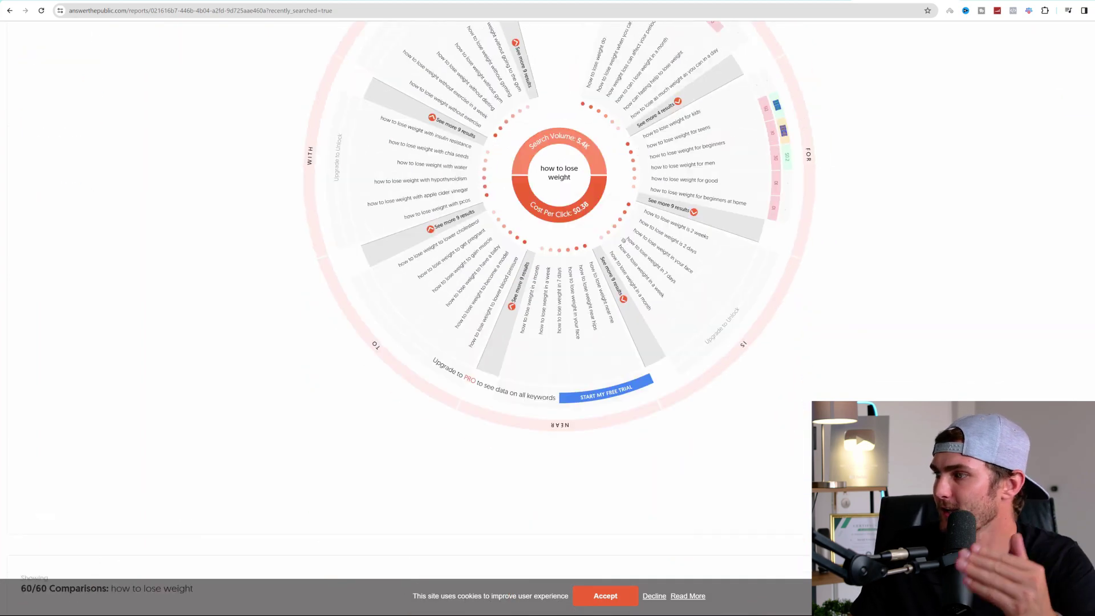
scroll(630, 248, "up", 12)
scroll(656, 263, "down", 7)
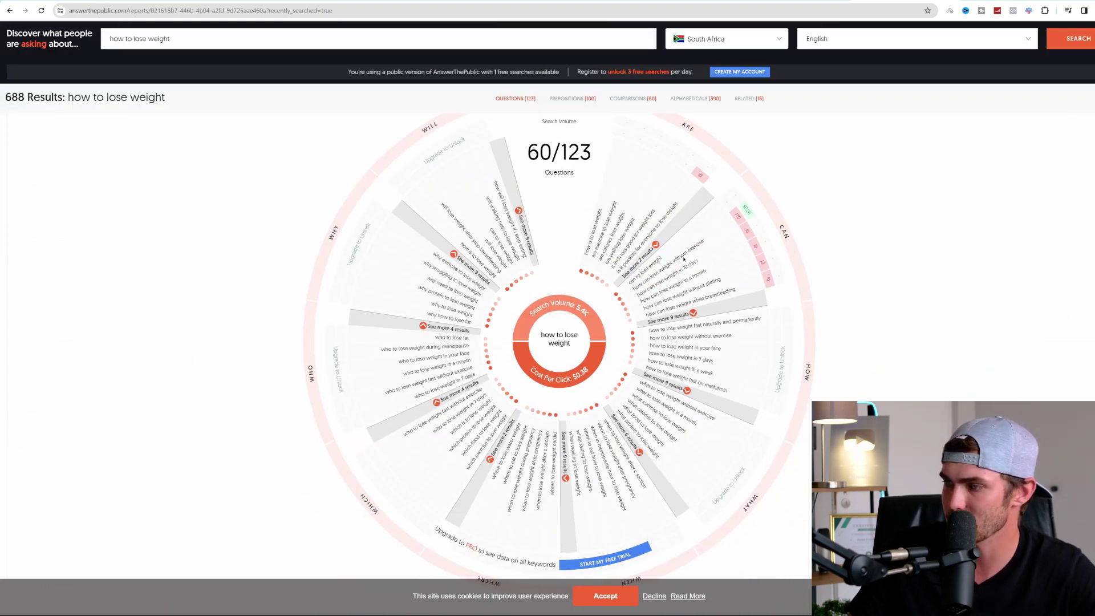
left_click(684, 258)
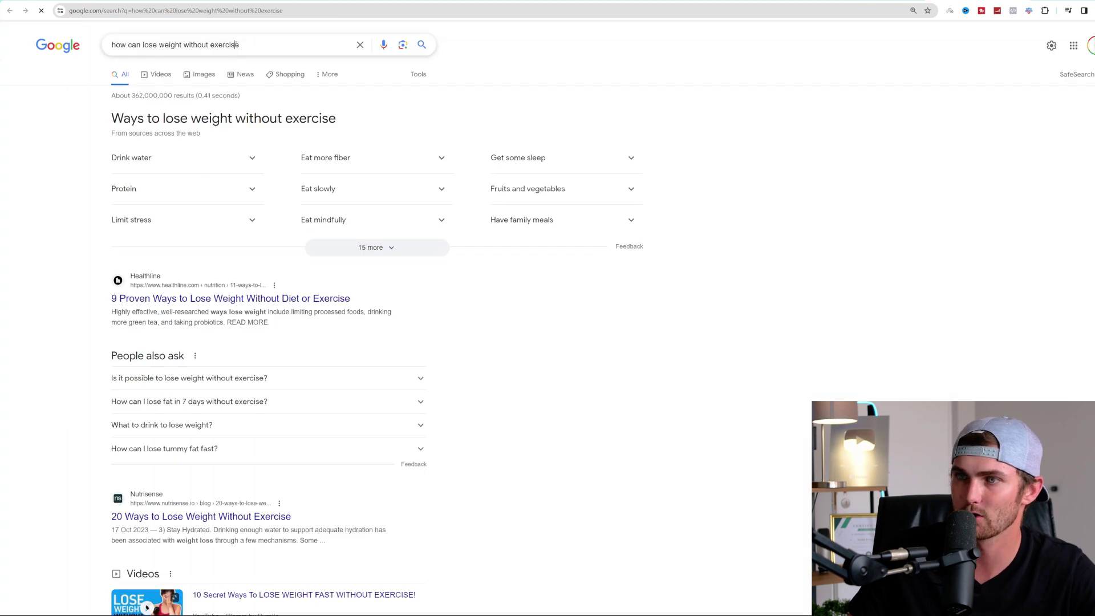
Select the 'how can lose weight without exercise' query and go to the ChatGPT page
triple_click(239, 45)
key("ctrl+c")
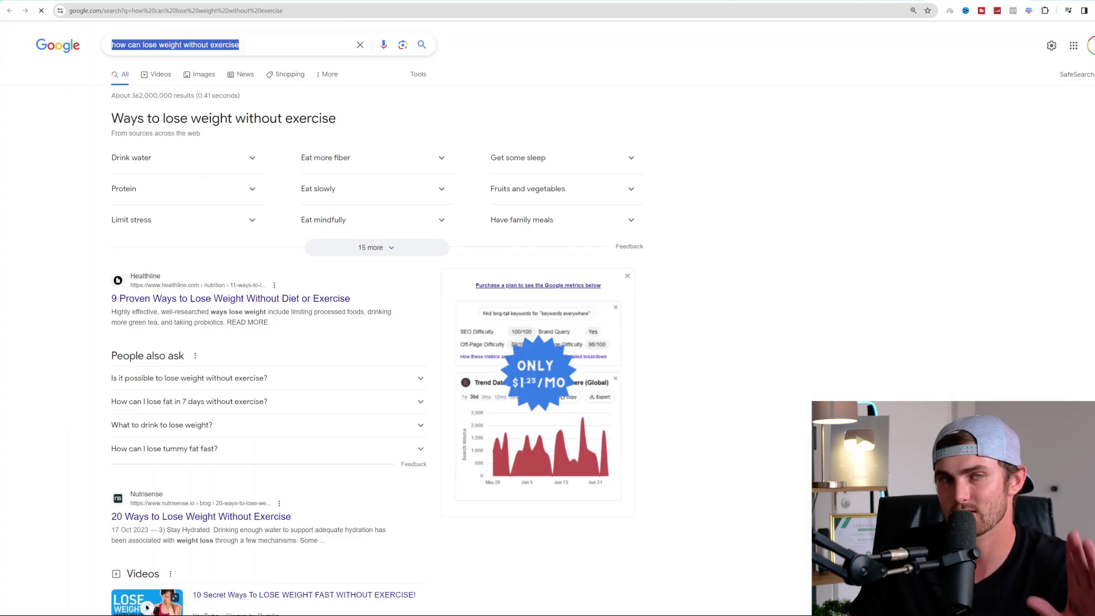
left_click(753, 1)
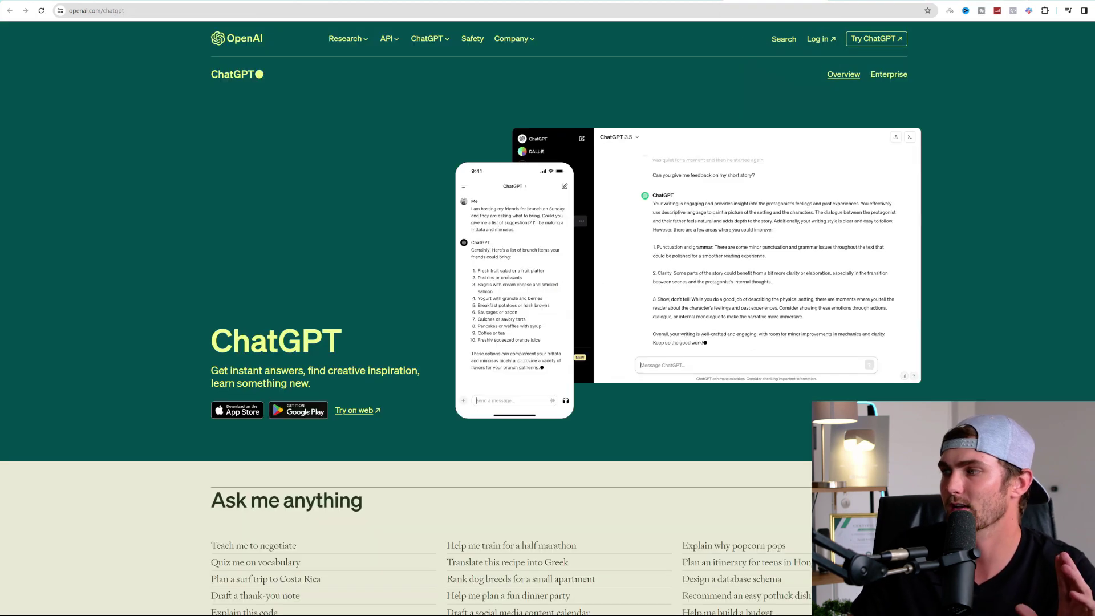
Paste 'how can lose weight without exercise' into ChatGPT and send it to get the tips list
left_click(818, 39)
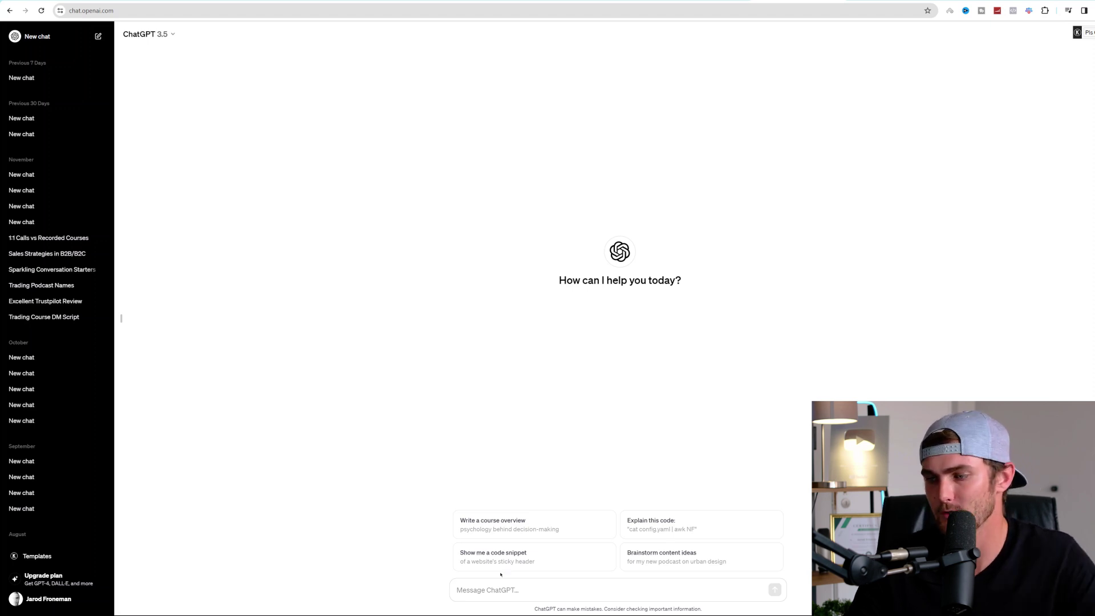
key("ctrl+v")
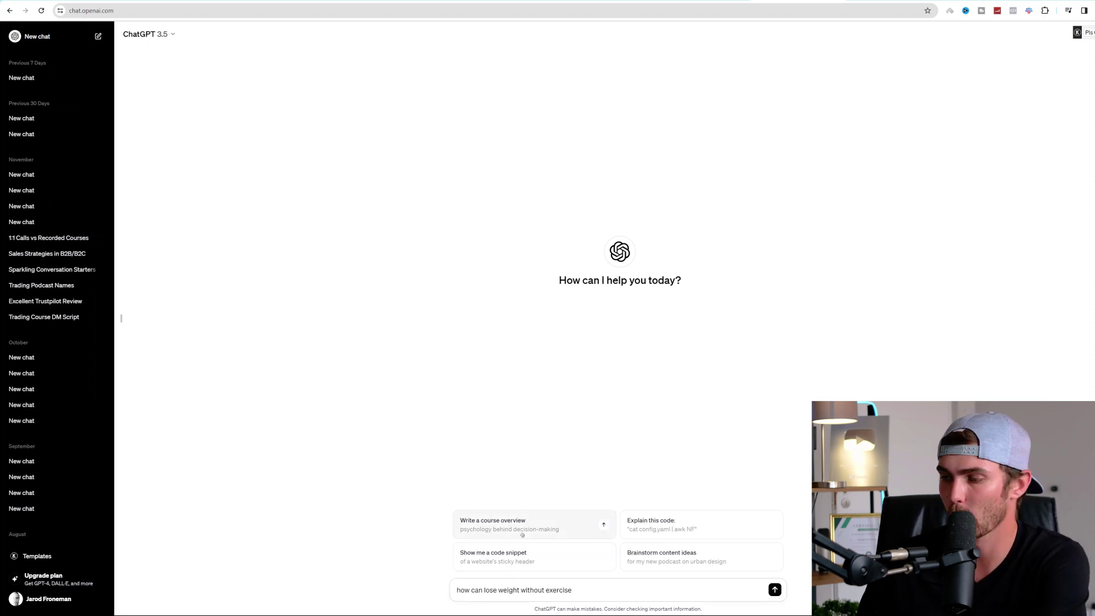
left_click(775, 591)
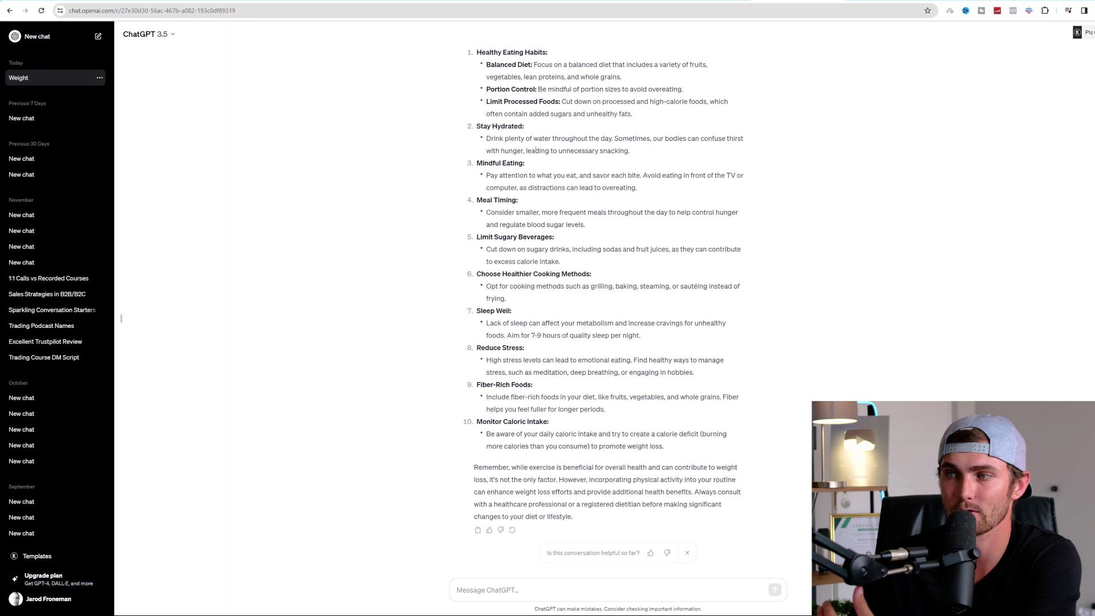
left_click_drag(525, 126, 474, 51)
left_click(524, 54)
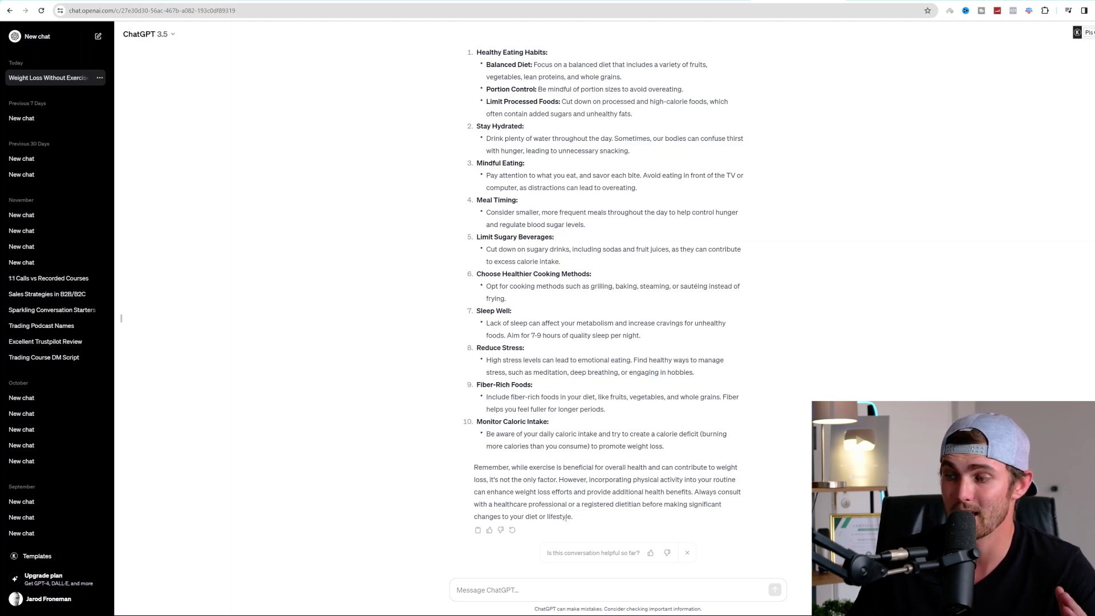
Select the whole ten-tip weight-loss answer and copy it
left_click_drag(576, 521, 465, 126)
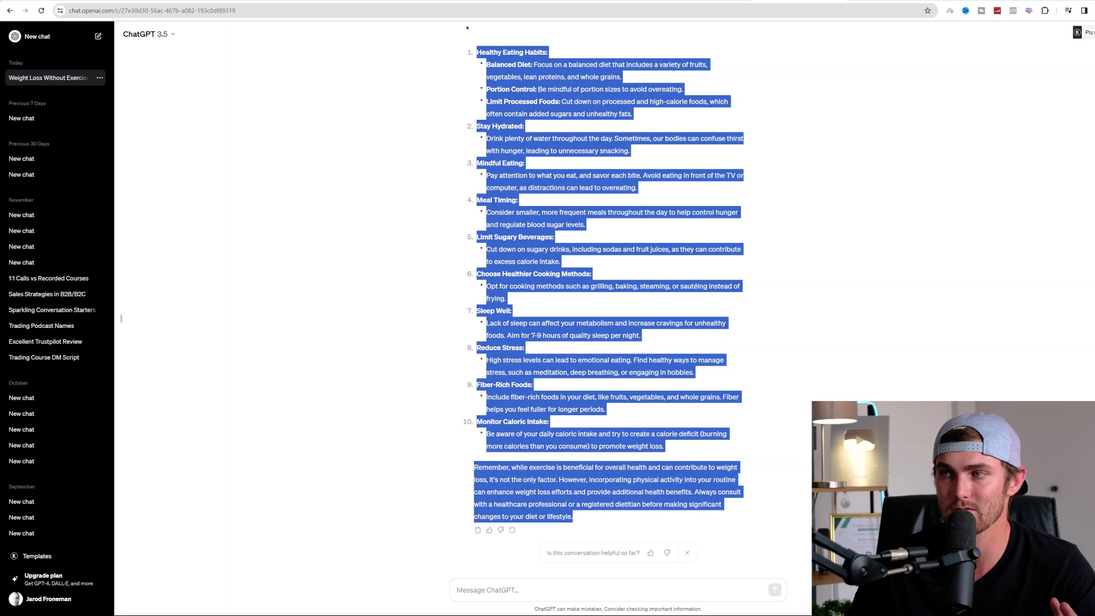
left_click_drag(467, 27, 473, 110)
right_click(523, 125)
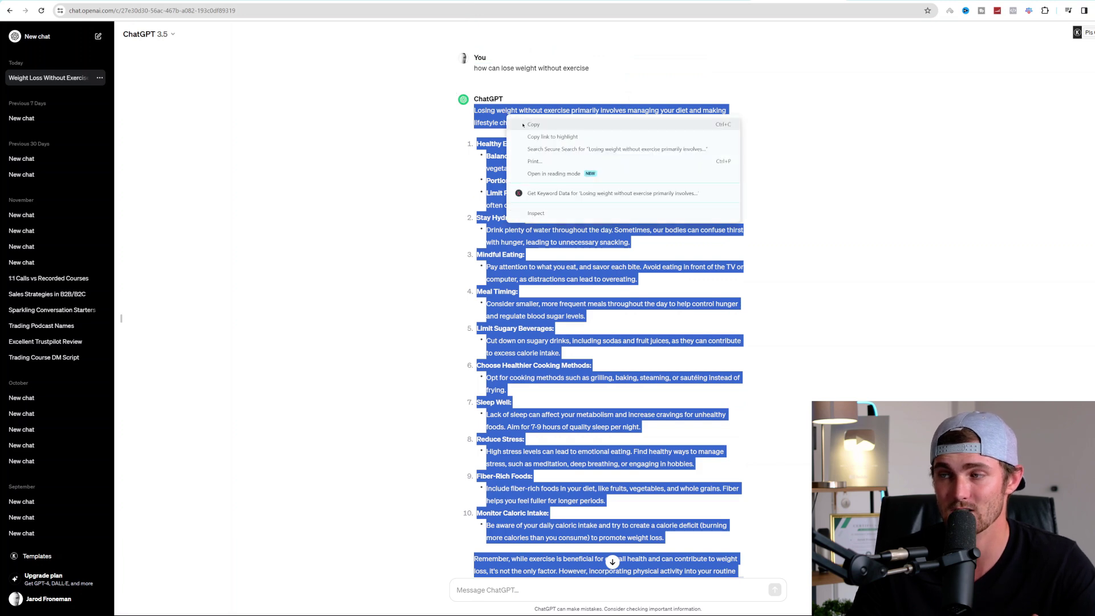
left_click(523, 124)
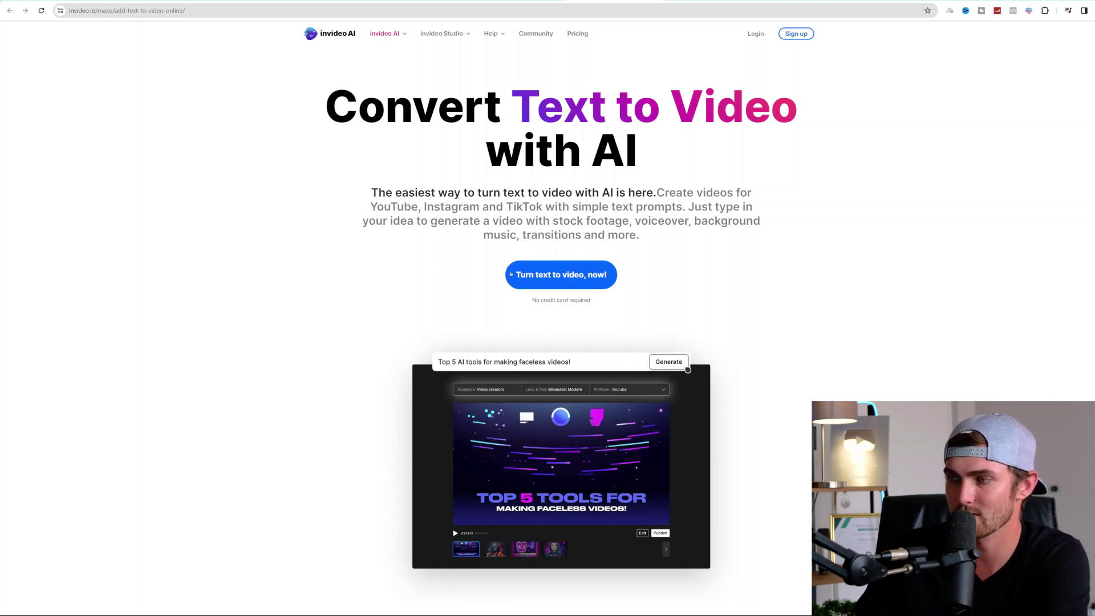
Start invideo AI's text-to-video workspace and look over the workflow list without choosing one
left_click_drag(609, 302, 522, 300)
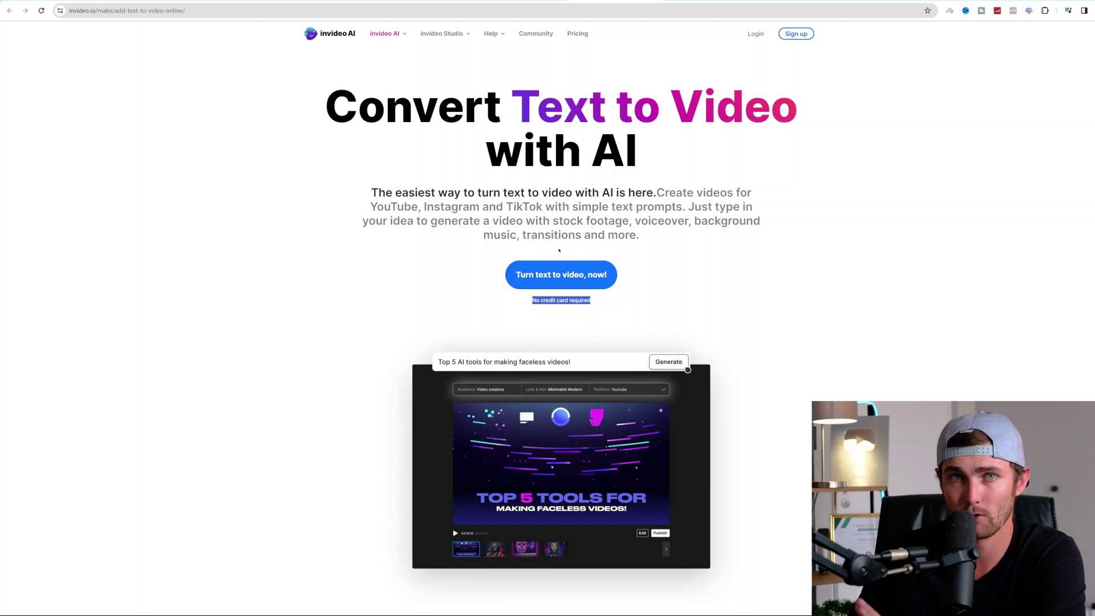
left_click(564, 272)
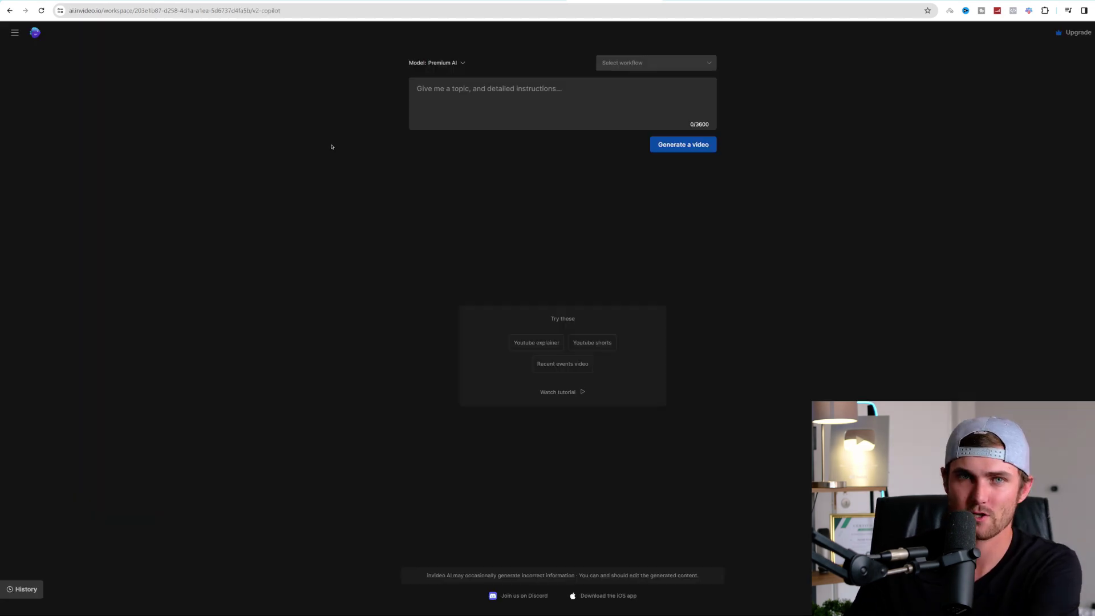
left_click(523, 98)
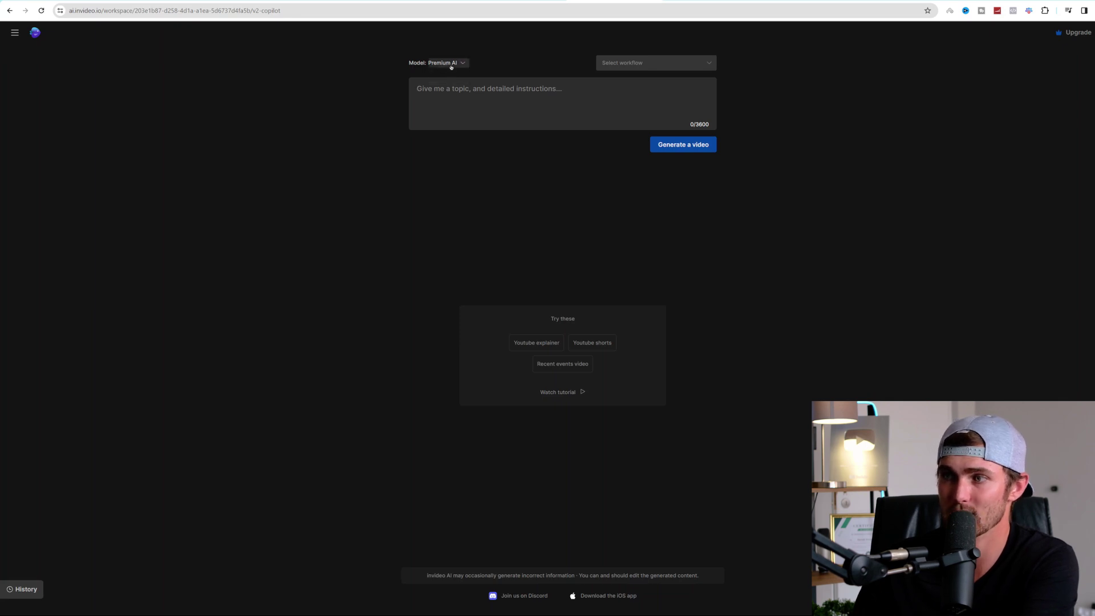
left_click(613, 64)
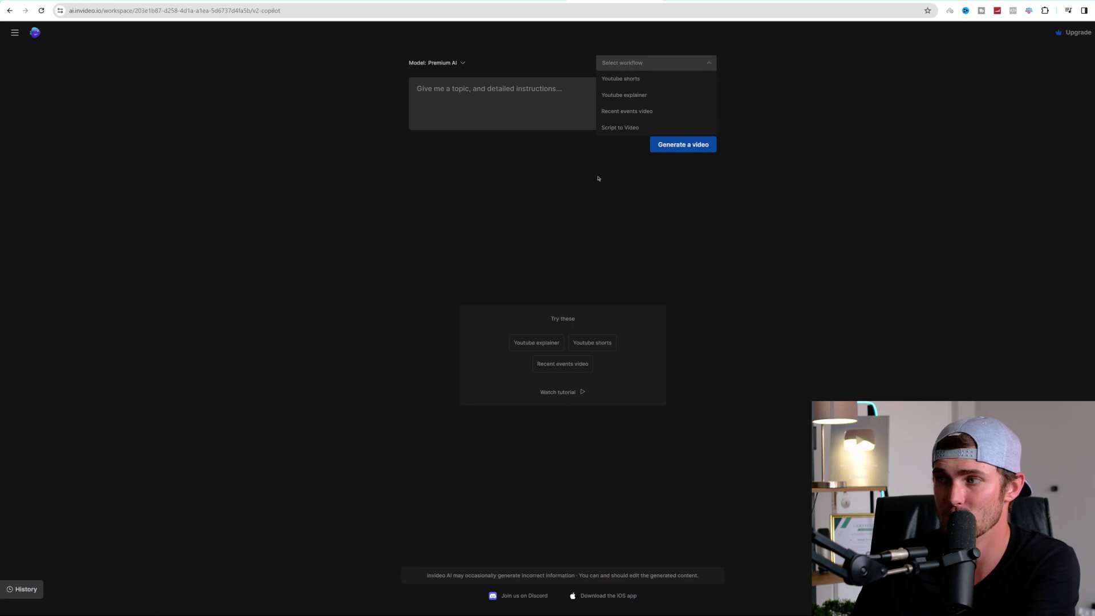
left_click(560, 32)
Paste the ChatGPT weight-loss script as the prompt and generate a video
left_click(497, 89)
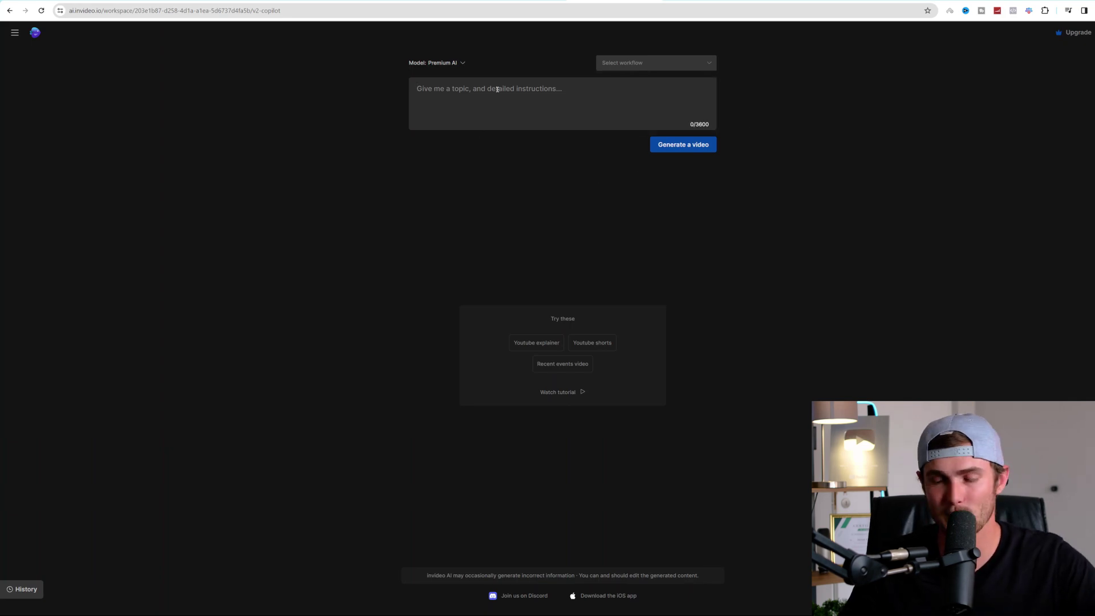
key("ctrl+v")
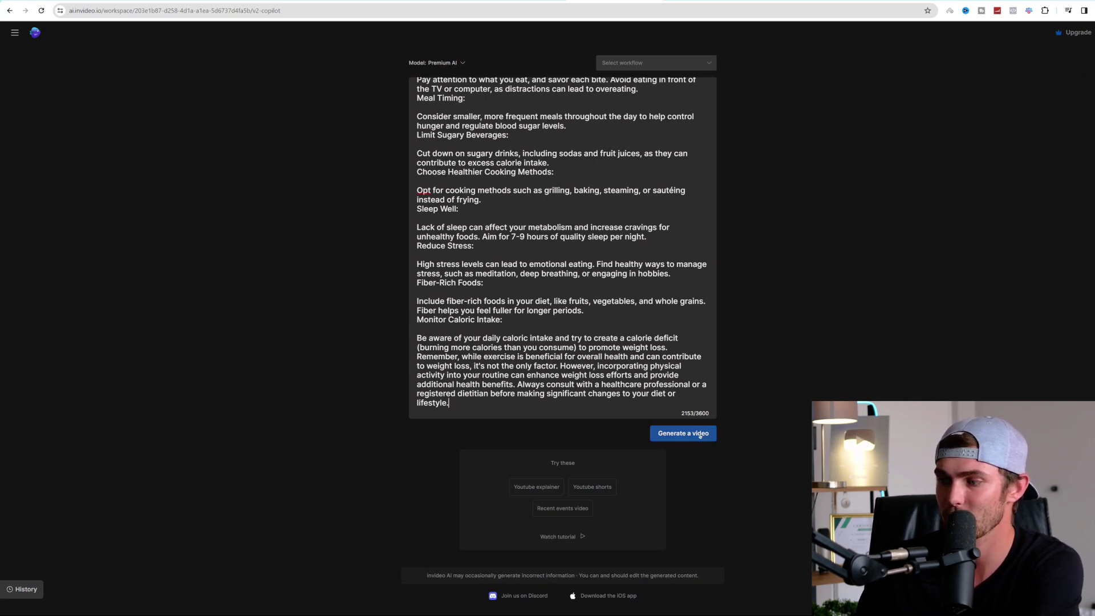
left_click(700, 435)
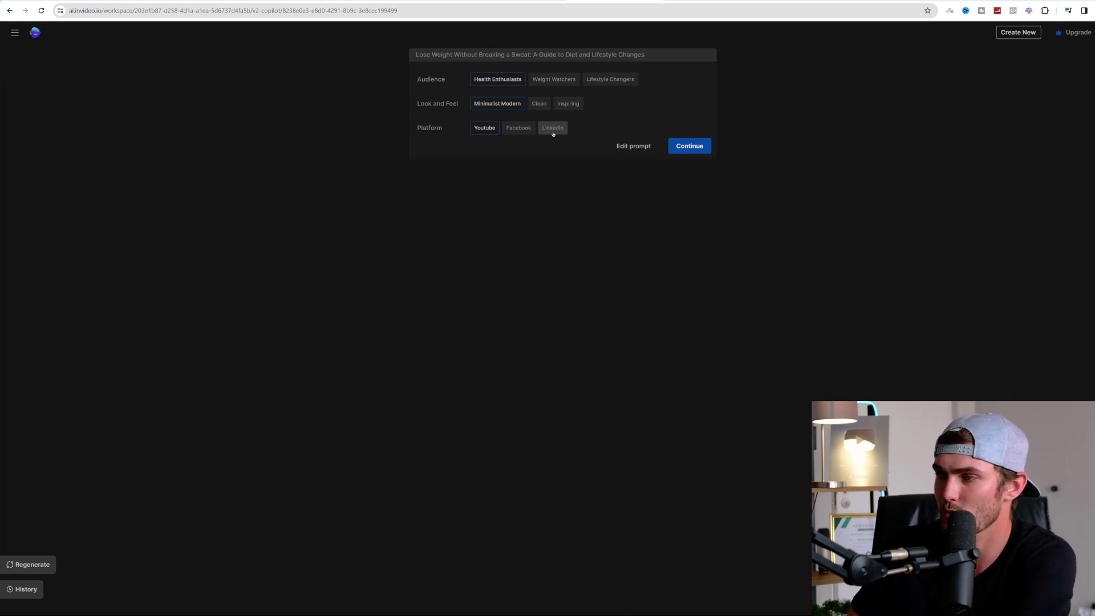
Accept Health Enthusiasts, Minimalist Modern and YouTube and continue generating
left_click(683, 147)
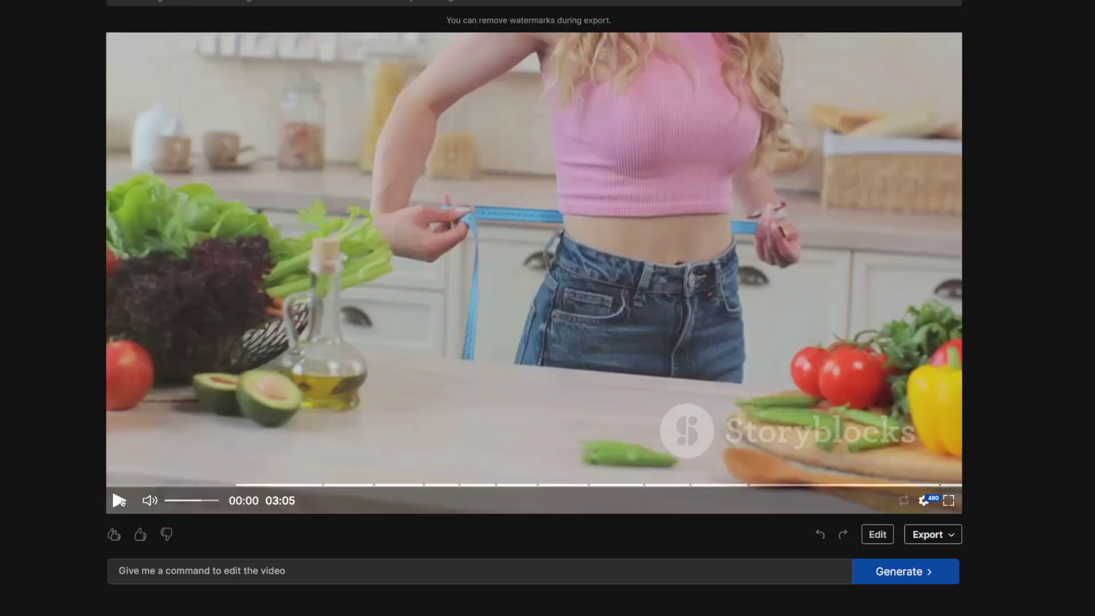
Play the 'Lose Weight Without Breaking a Sweat' preview, restart it from the beginning, then pause
left_click(290, 365)
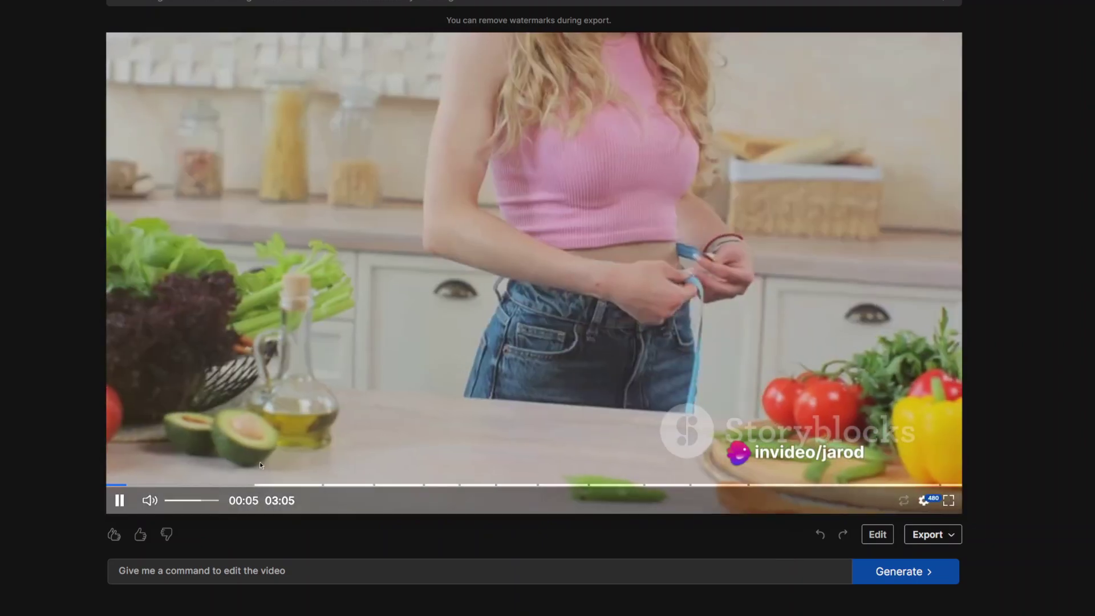
left_click(121, 485)
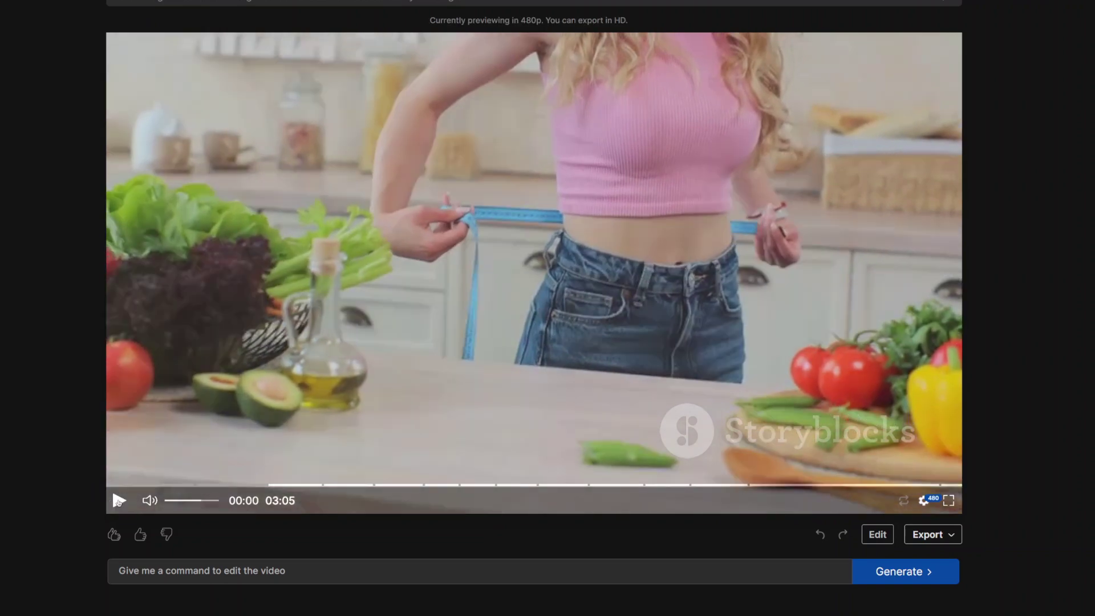
left_click(118, 500)
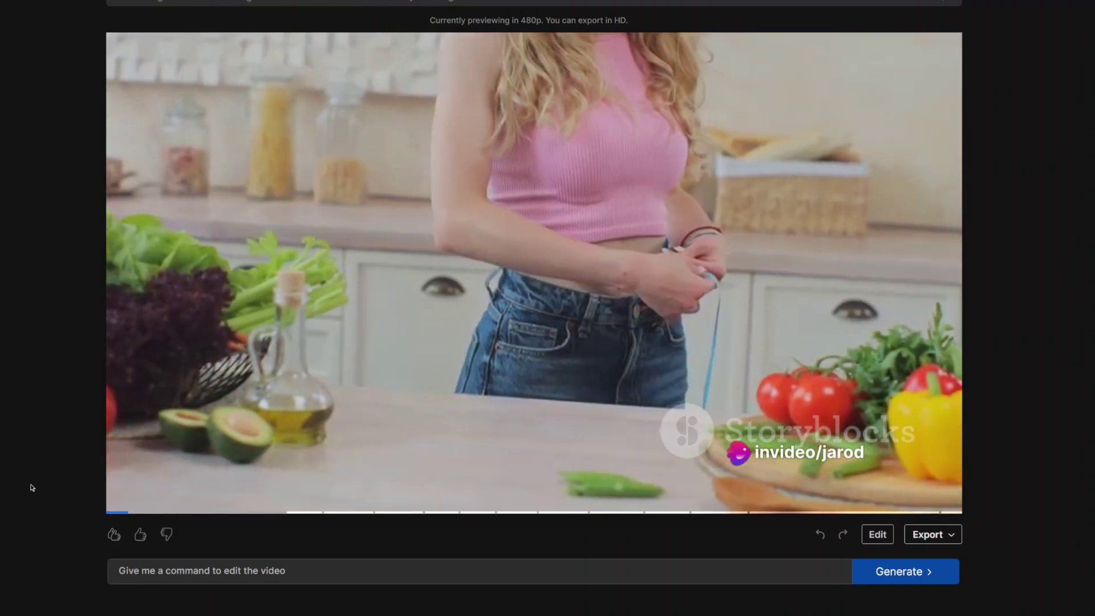
left_click(711, 562)
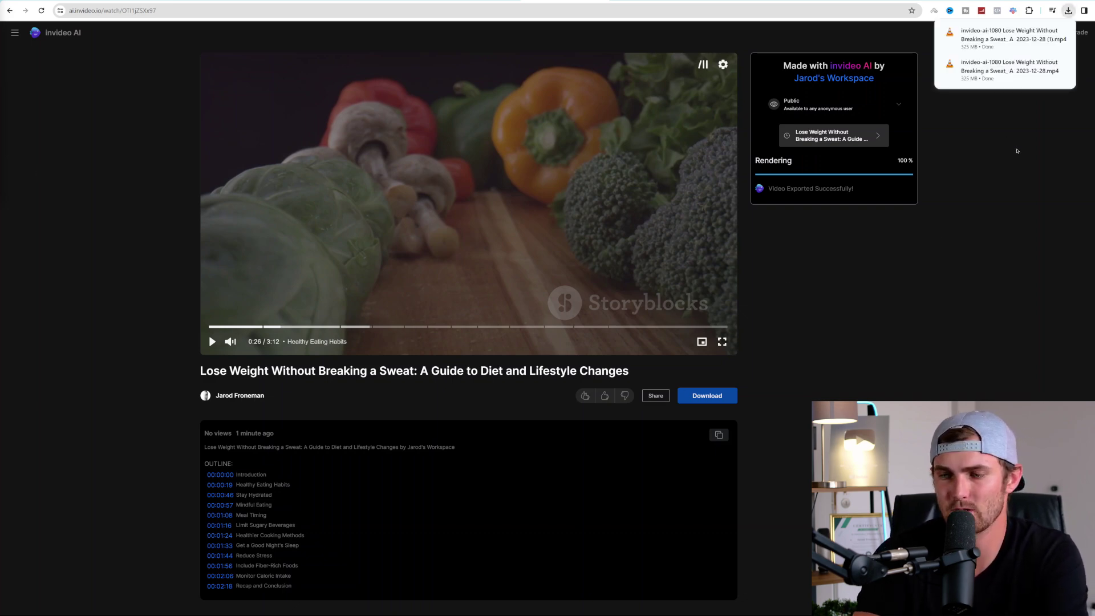
Scroll down the exported weight-loss video's watch page
scroll(265, 372, "down", 1)
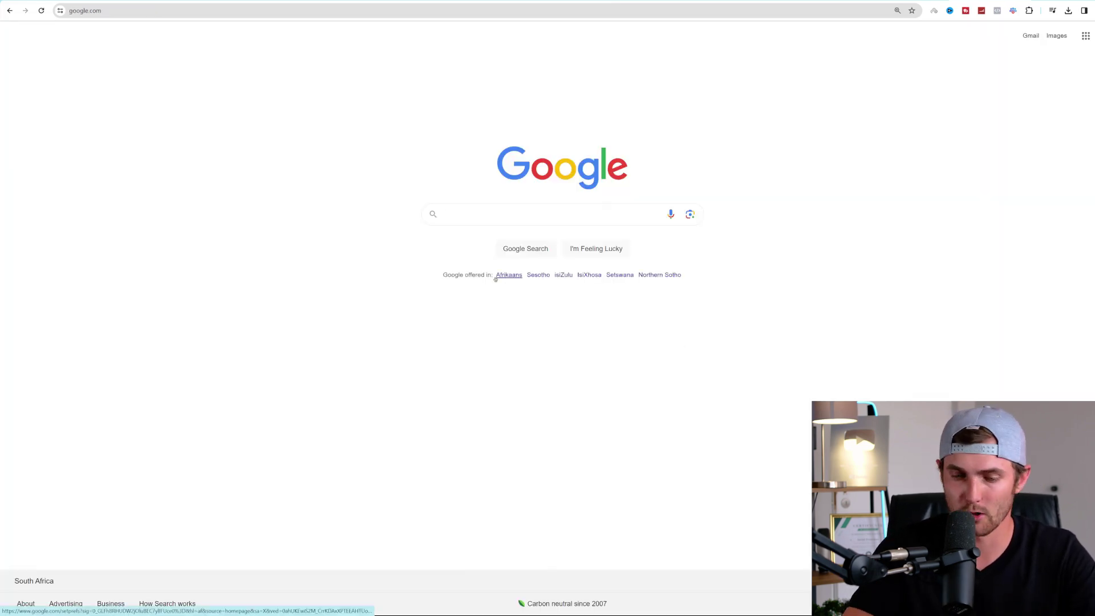
Search Google for 'business name generator' and open the BusinessNameGenerator result
type("business nam")
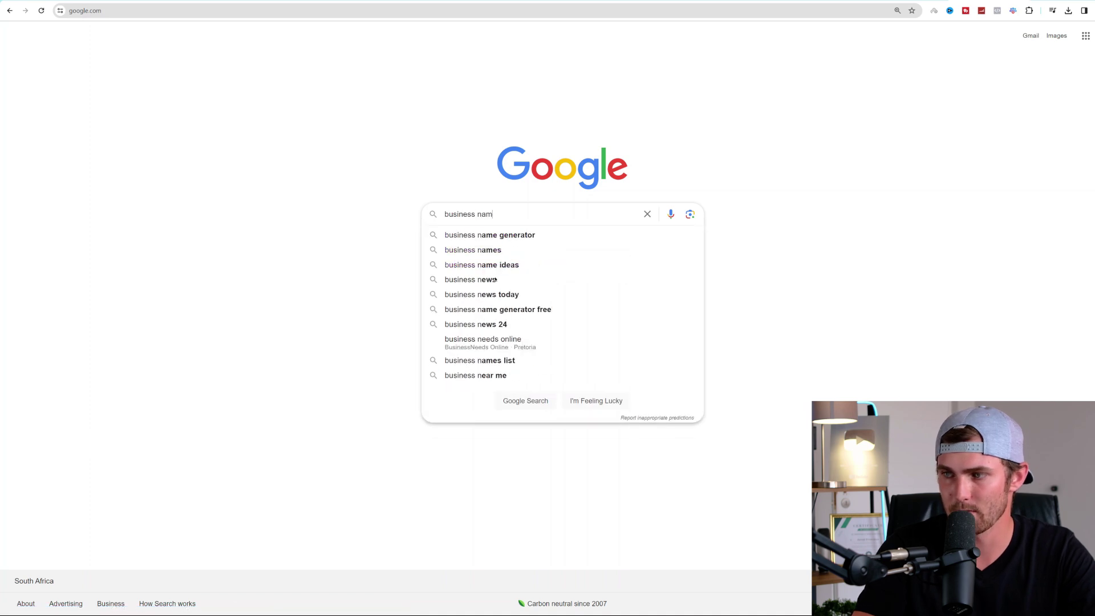
type("e generator")
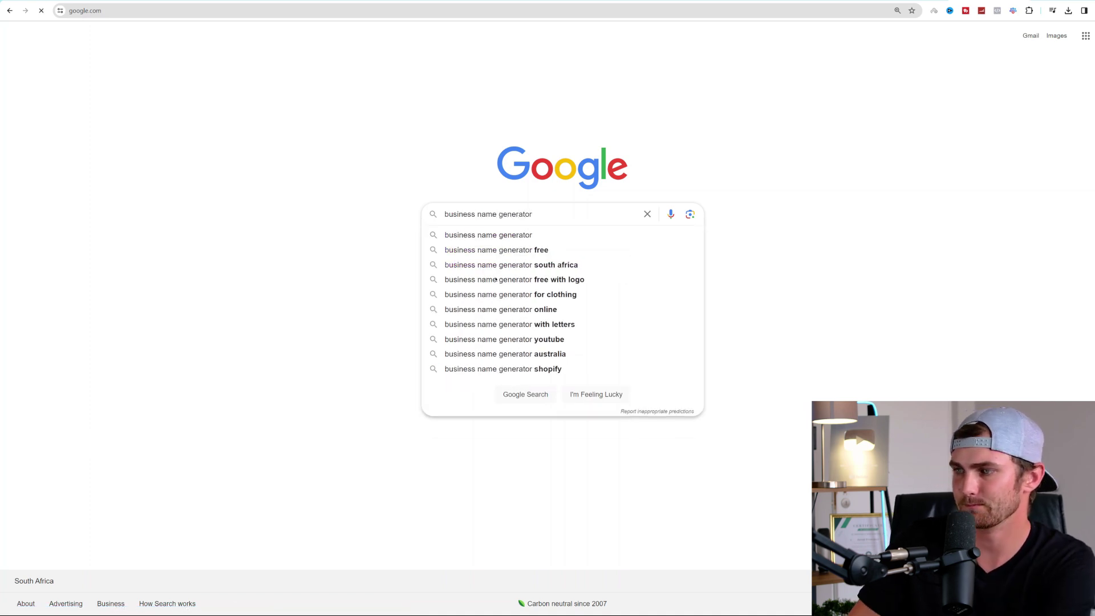
key("Return")
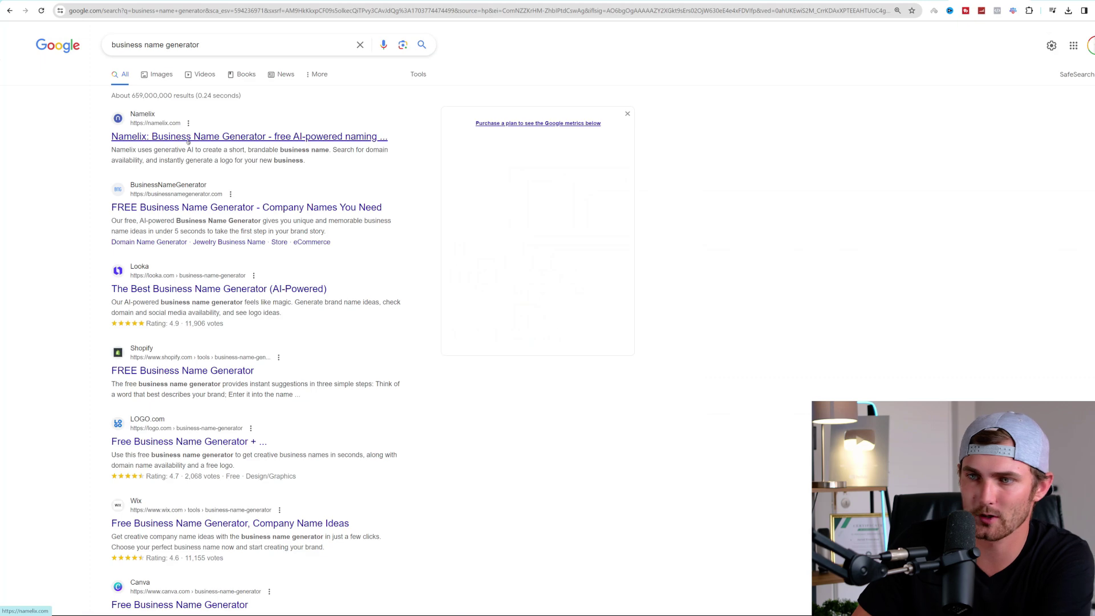
left_click(182, 206)
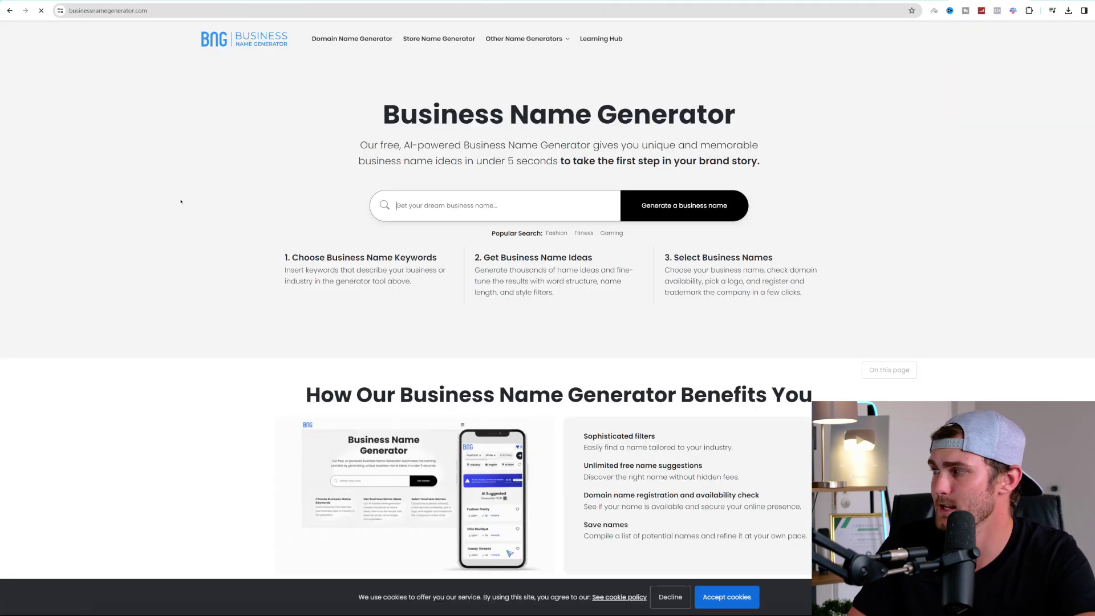
Generate business names for 'health and fitness' and browse ideas like WorkItOut and FitGenius
left_click(468, 203)
type("health and fitness")
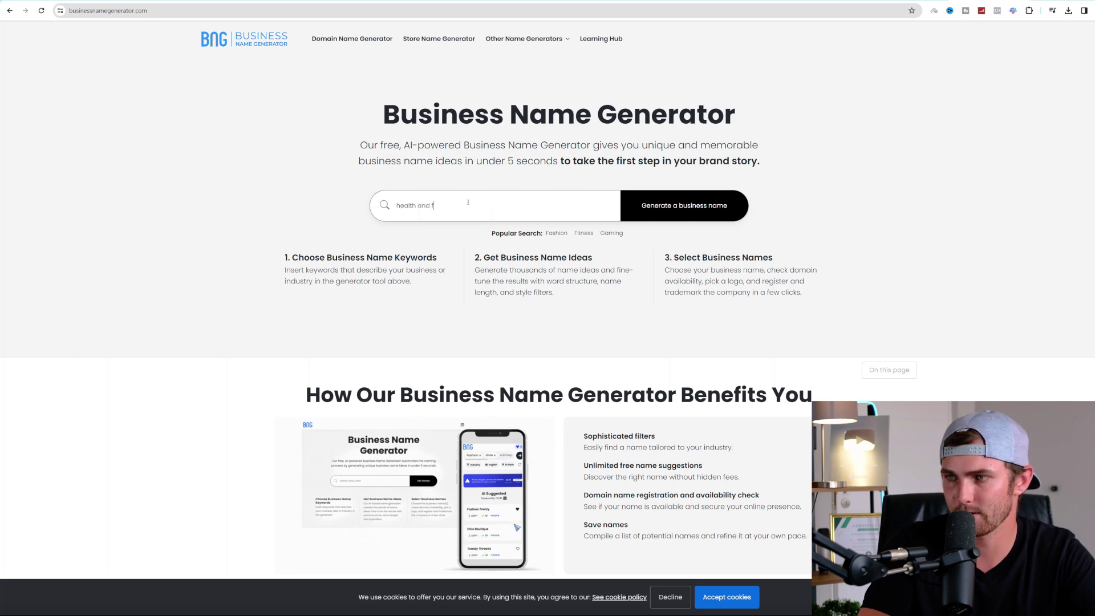
left_click(684, 206)
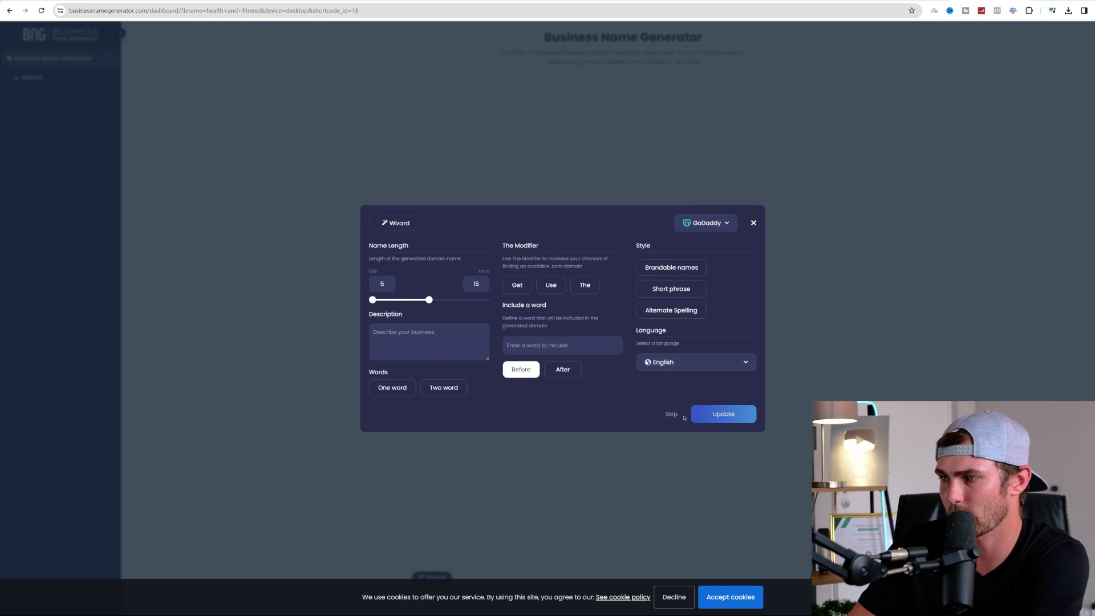
left_click(715, 415)
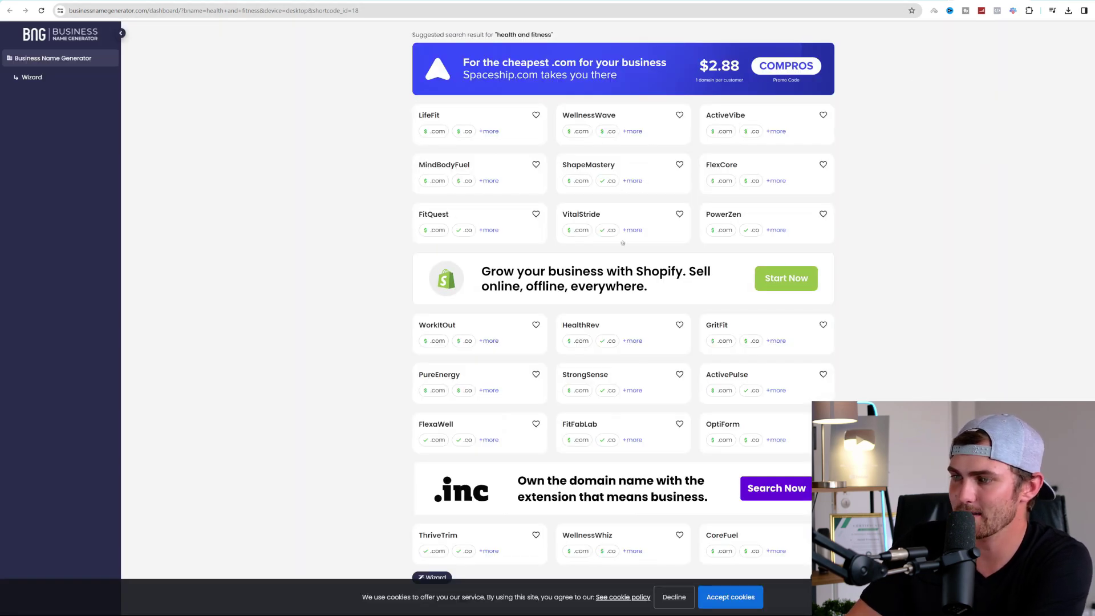
scroll(511, 307, "down", 4)
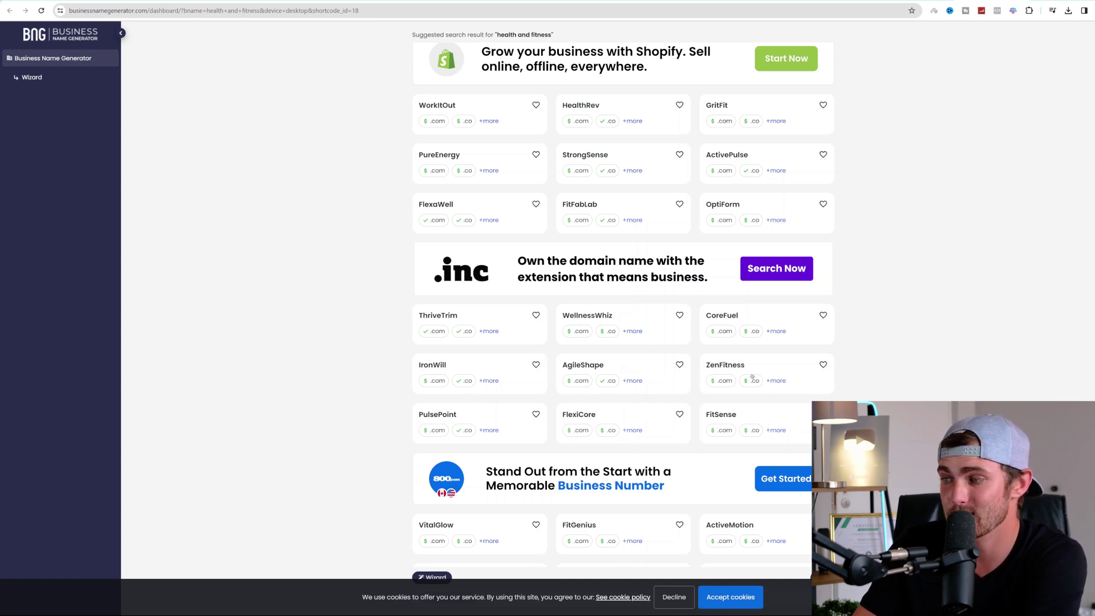
scroll(693, 372, "down", 1)
scroll(693, 371, "down", 2)
scroll(642, 418, "down", 1)
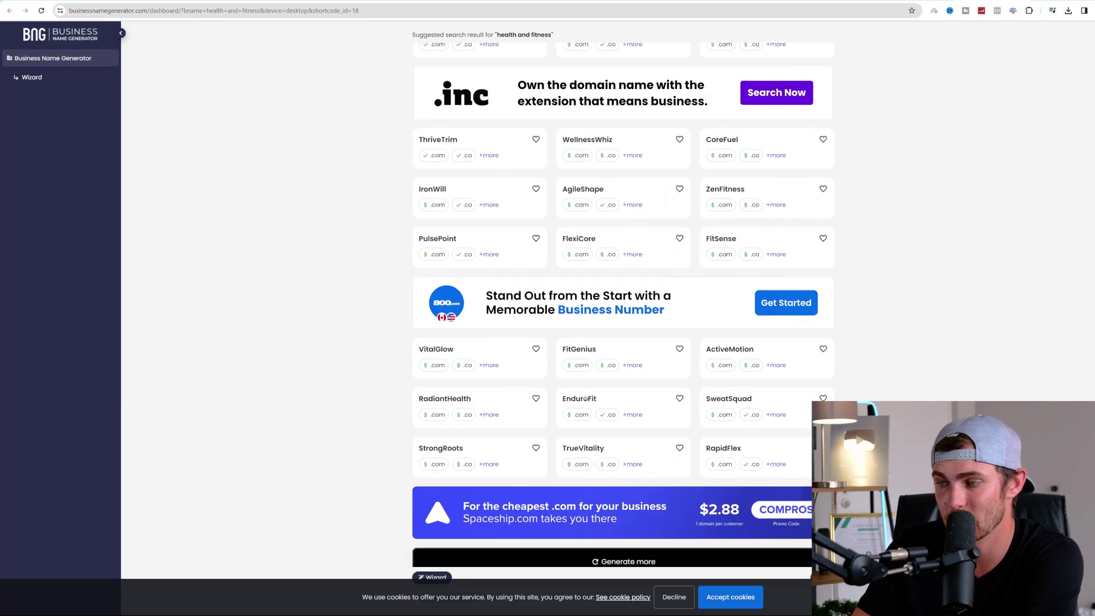
scroll(710, 371, "up", 5)
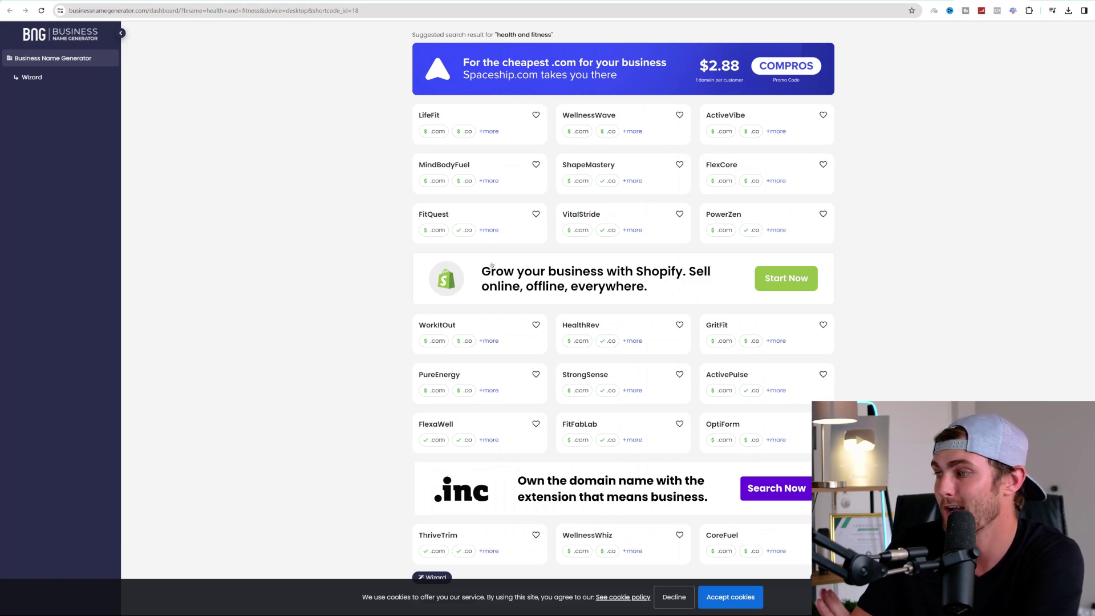
scroll(620, 279, "down", 5)
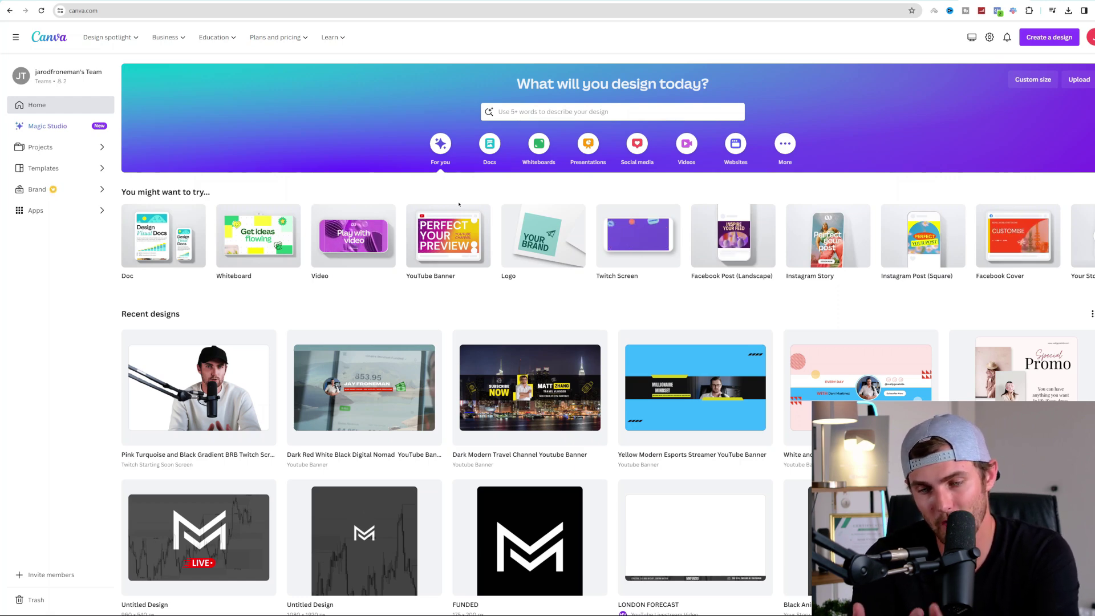
Search Canva for 'logo' and customize the Letter A Logo With Business and Arrow Concept template
left_click(533, 112)
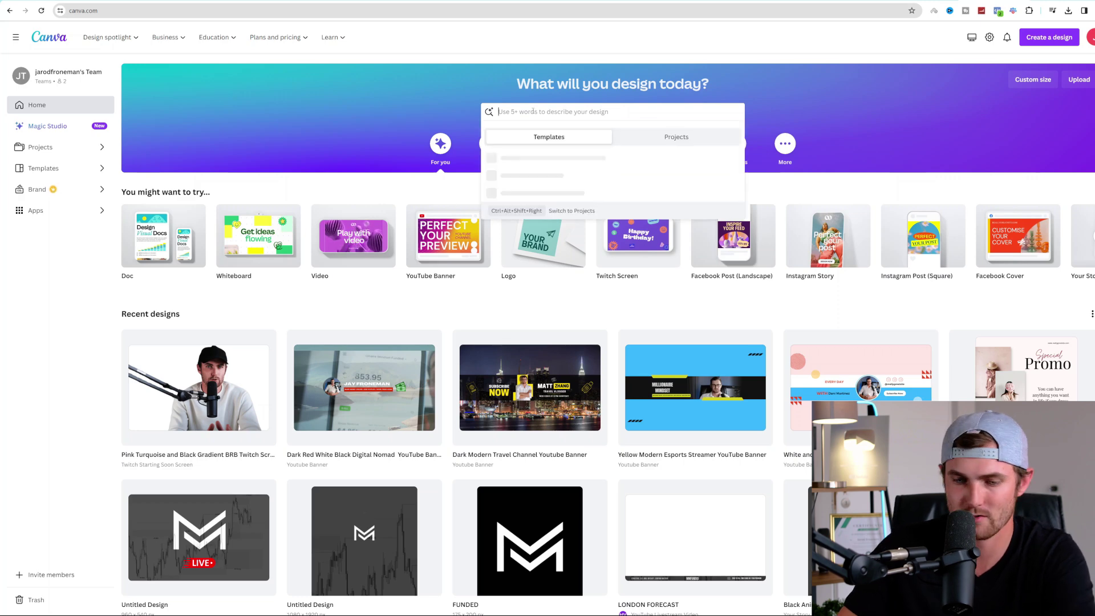
type("logo")
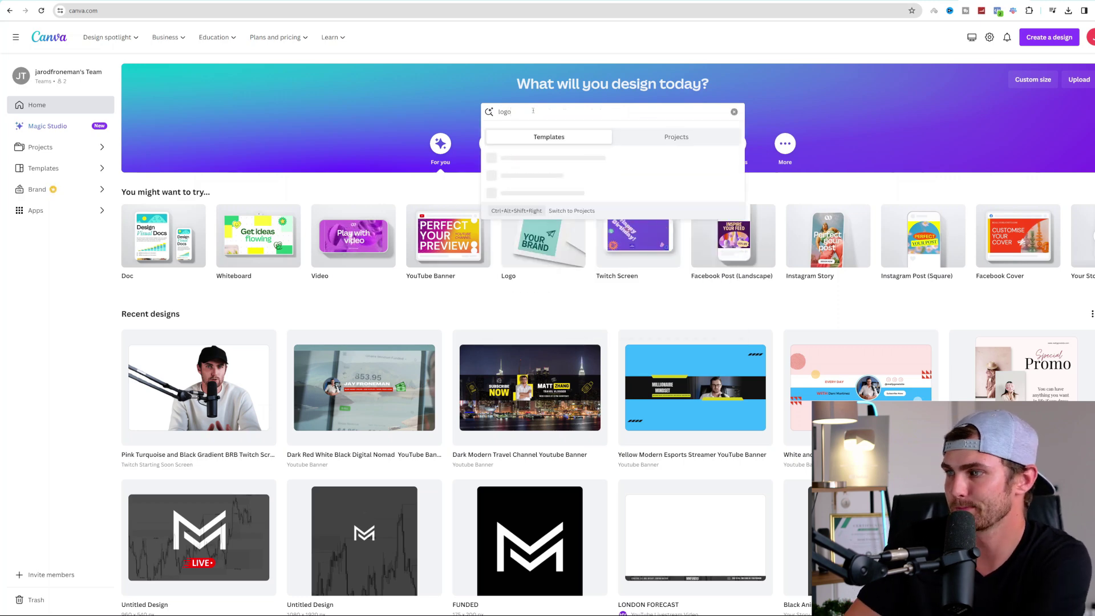
key("Return")
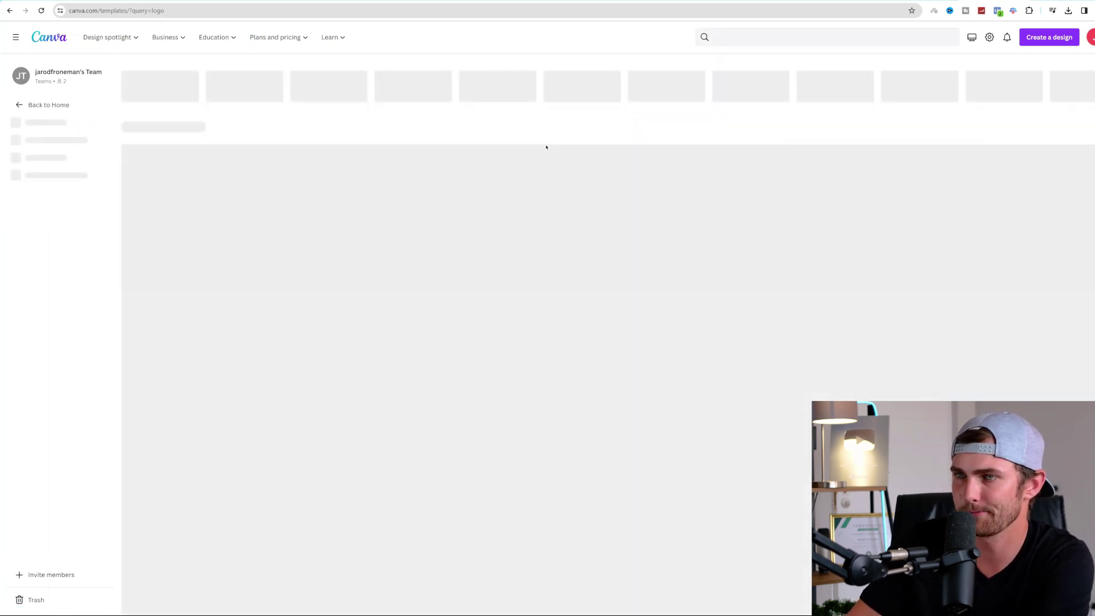
scroll(561, 272, "down", 3)
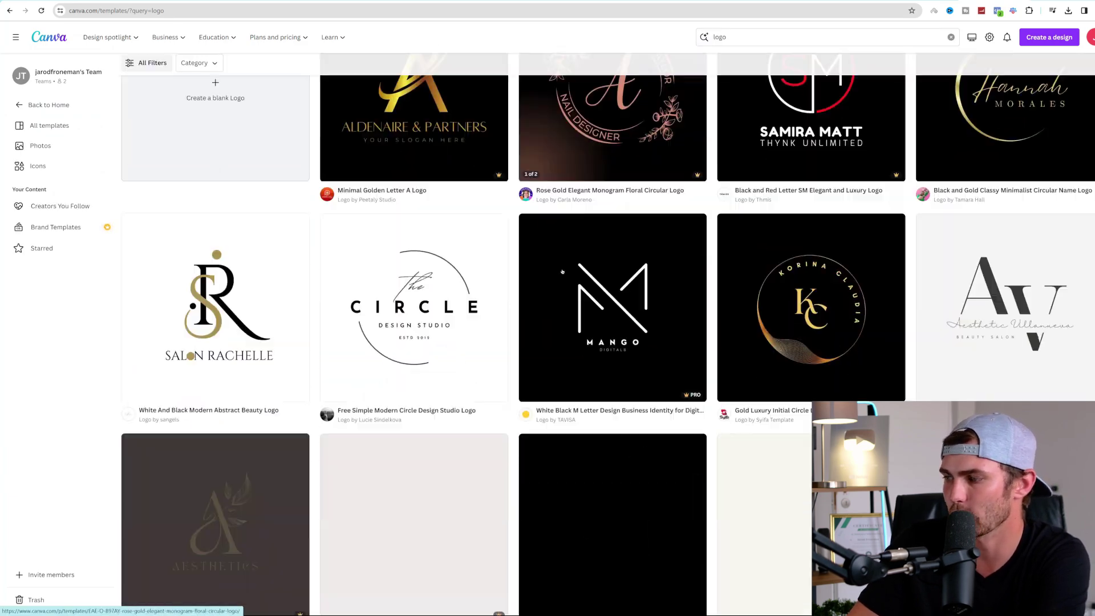
scroll(563, 272, "down", 1)
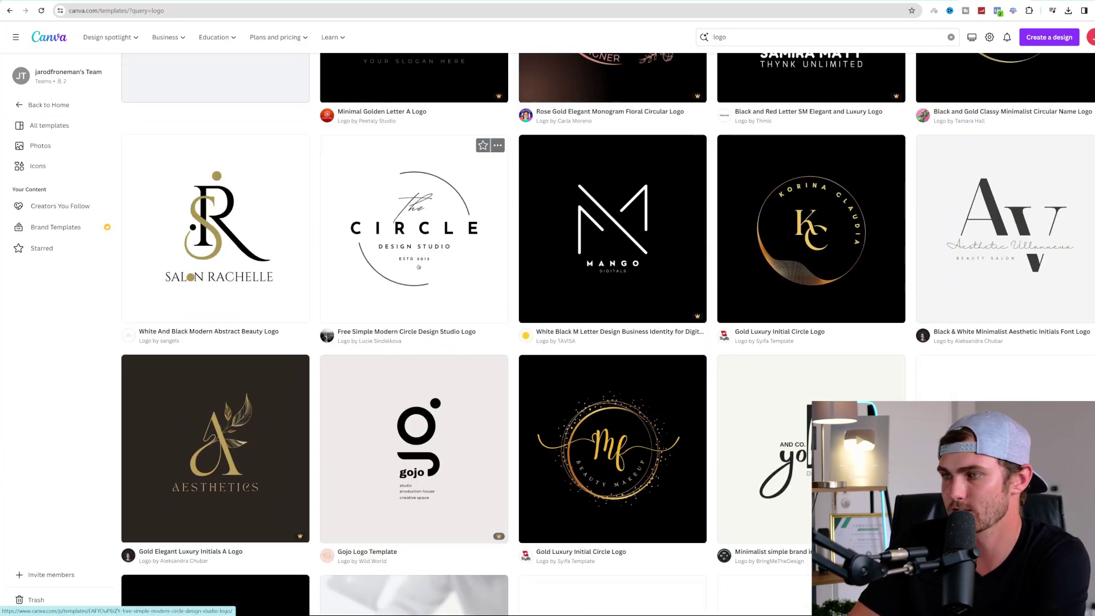
scroll(957, 139, "down", 4)
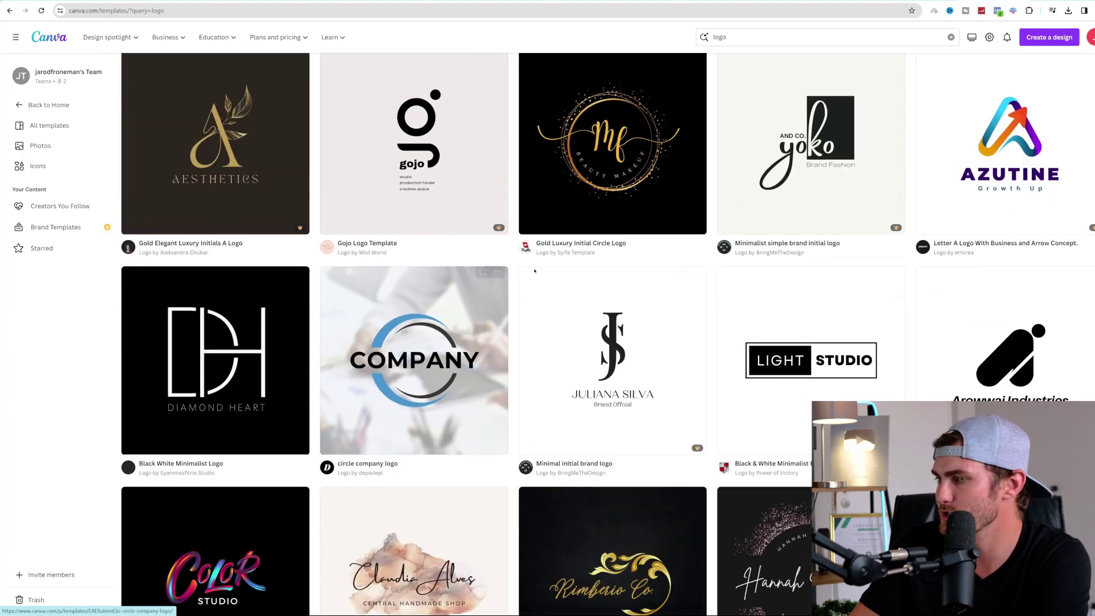
left_click(957, 139)
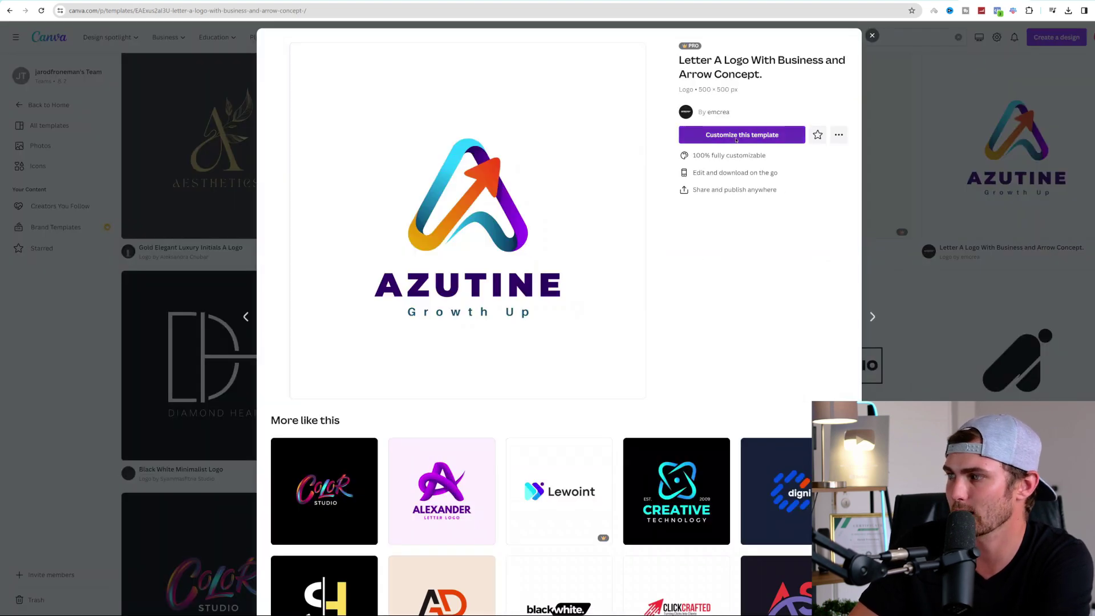
left_click(742, 135)
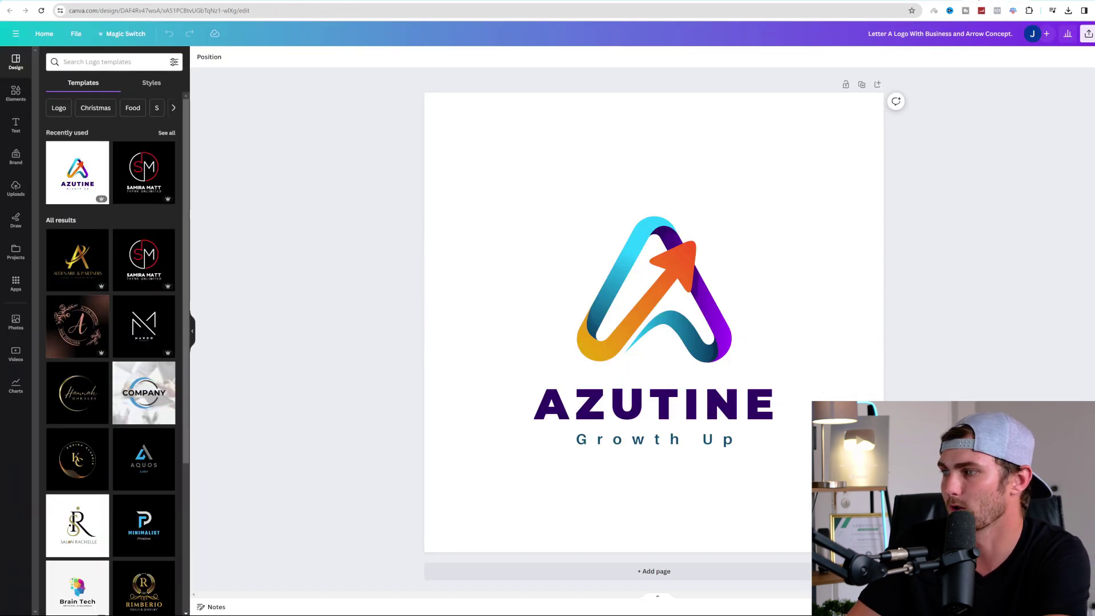
Replace AZUTINE with IRONWILL and the 'Growth Up' tagline with 'health & fitness'
double_click(640, 391)
type("IRONWILL")
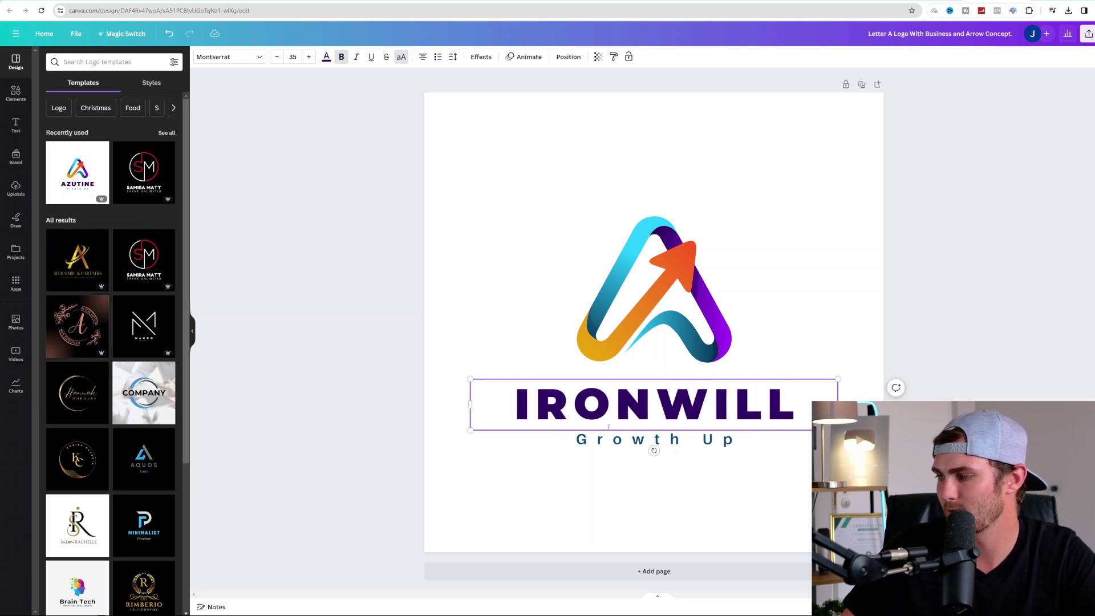
triple_click(616, 399)
triple_click(609, 440)
type("heal")
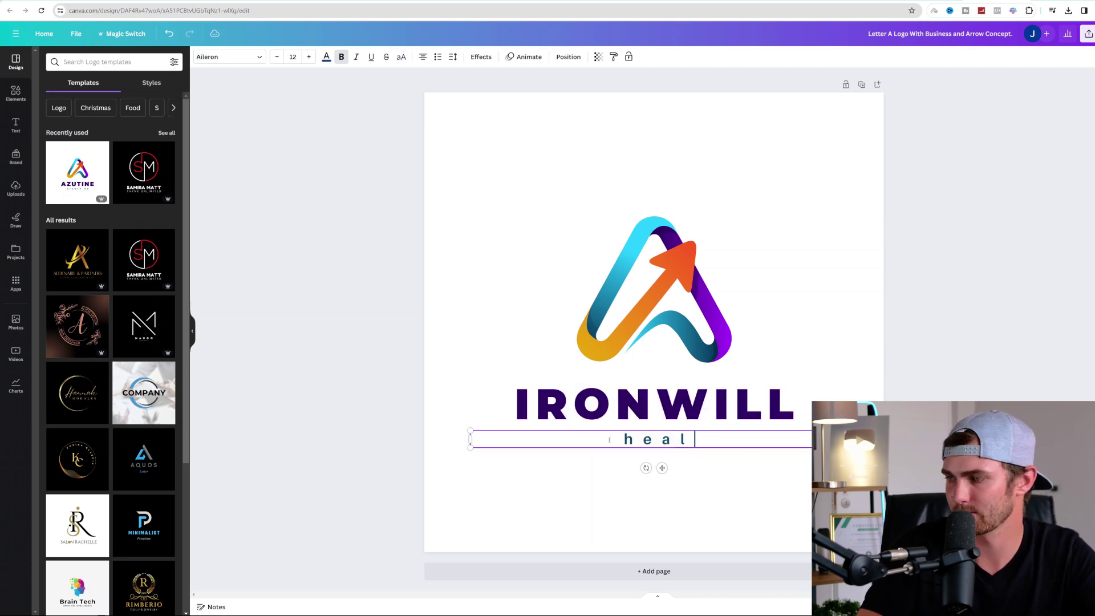
type("th & ftni")
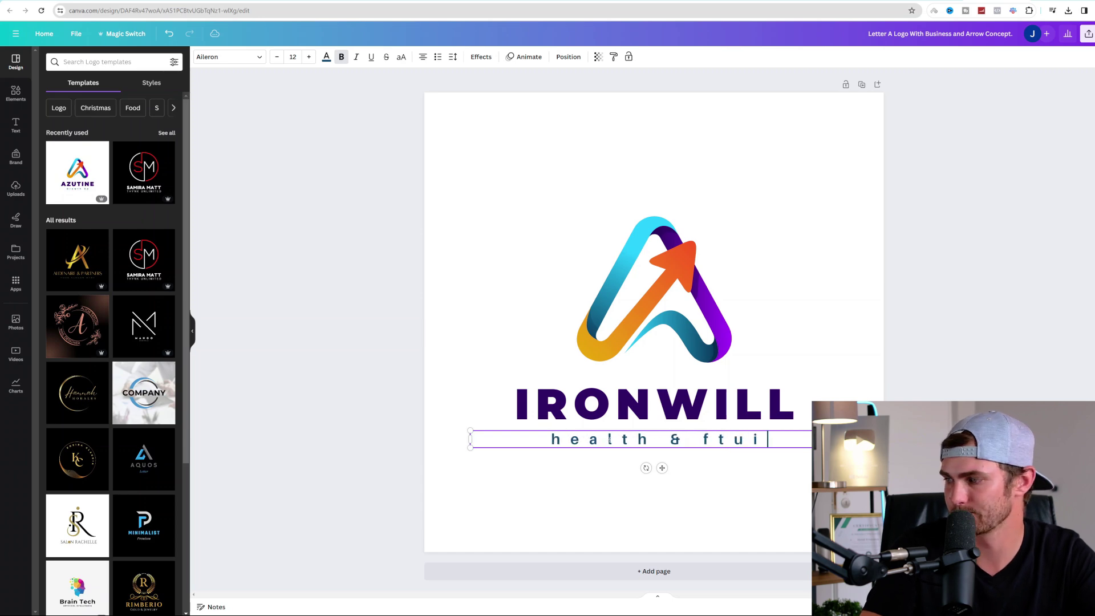
key("BackSpace")
key("BackSpace")
key("BackSpace")
type("itness")
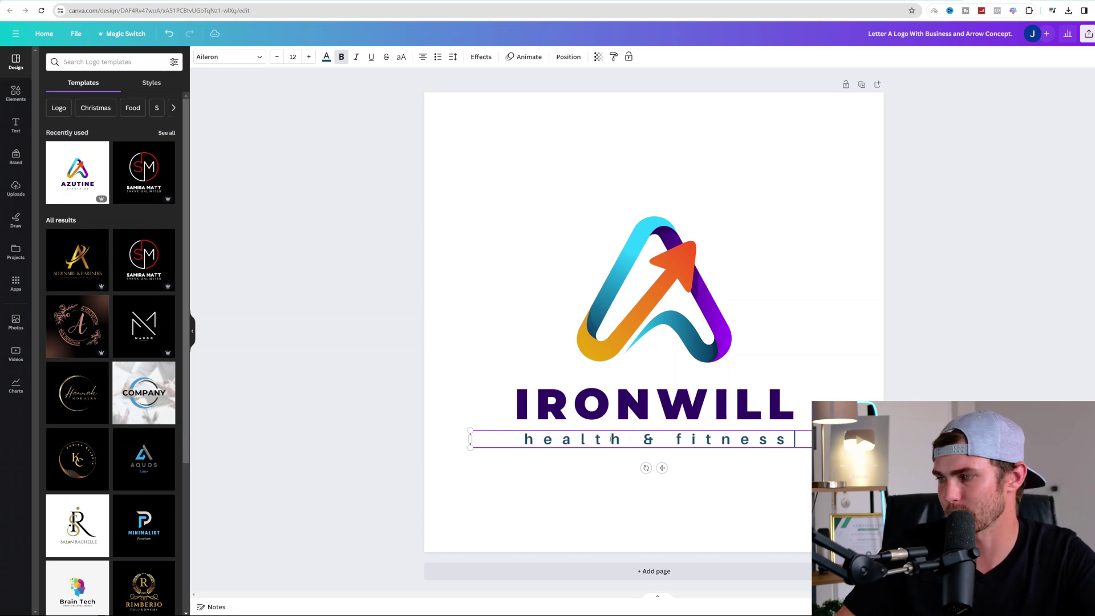
left_click(970, 305)
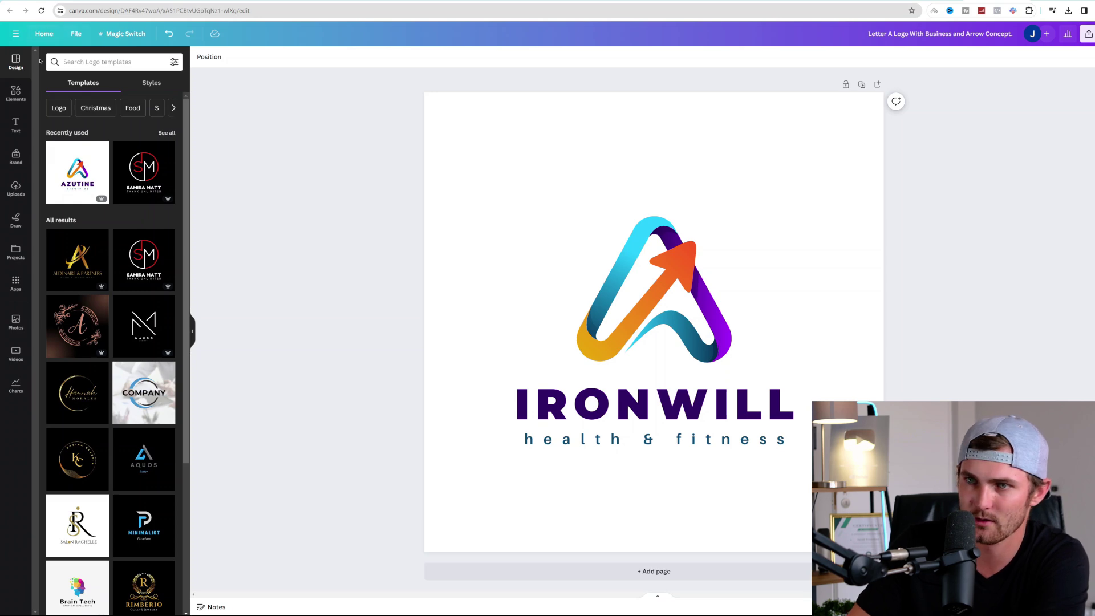
Search Canva for 'youtube banner' and customize the Blue Modern Dance Channel banner template
left_click(44, 34)
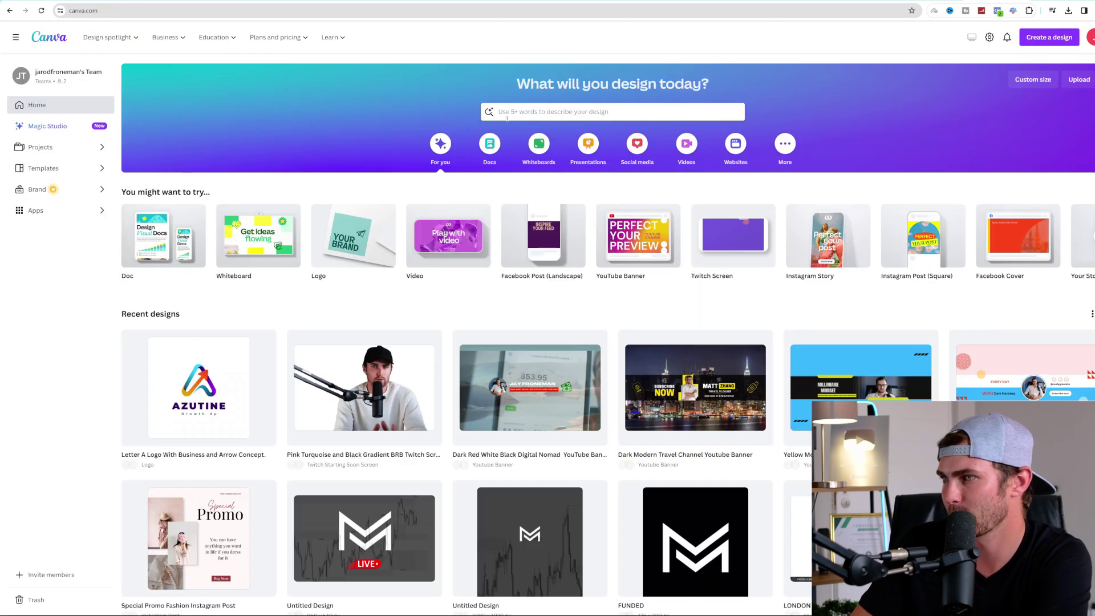
left_click(507, 114)
type("you")
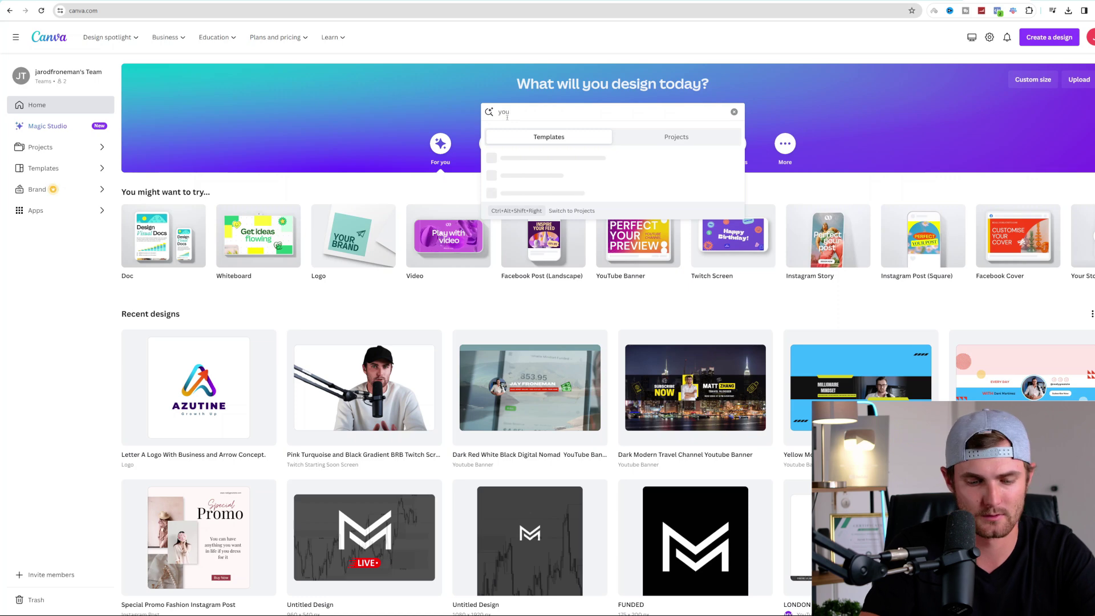
type("tube ba")
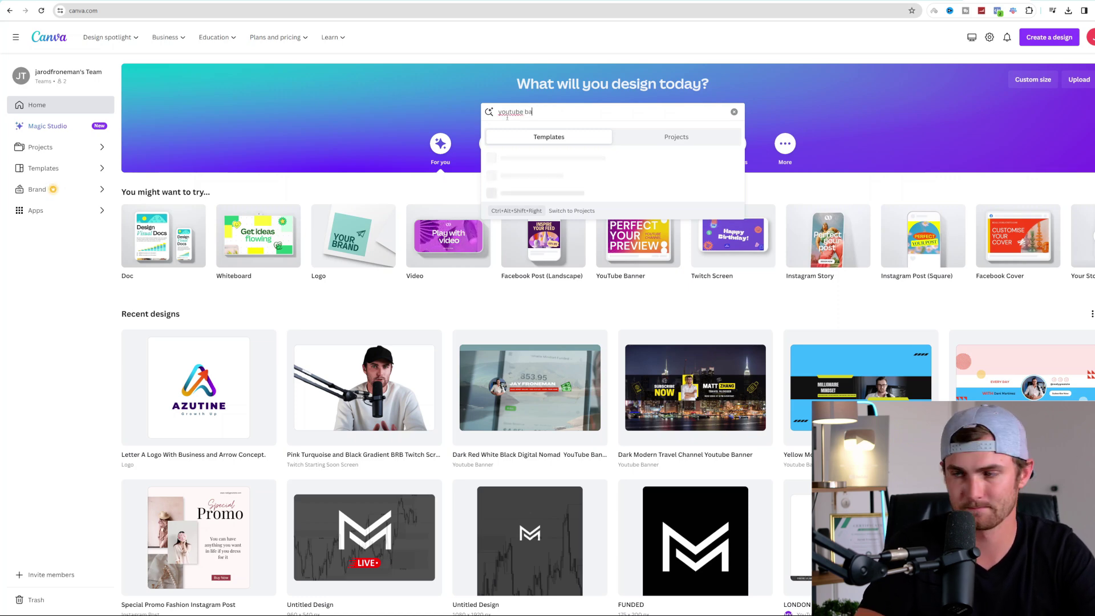
type("nner")
key("Return")
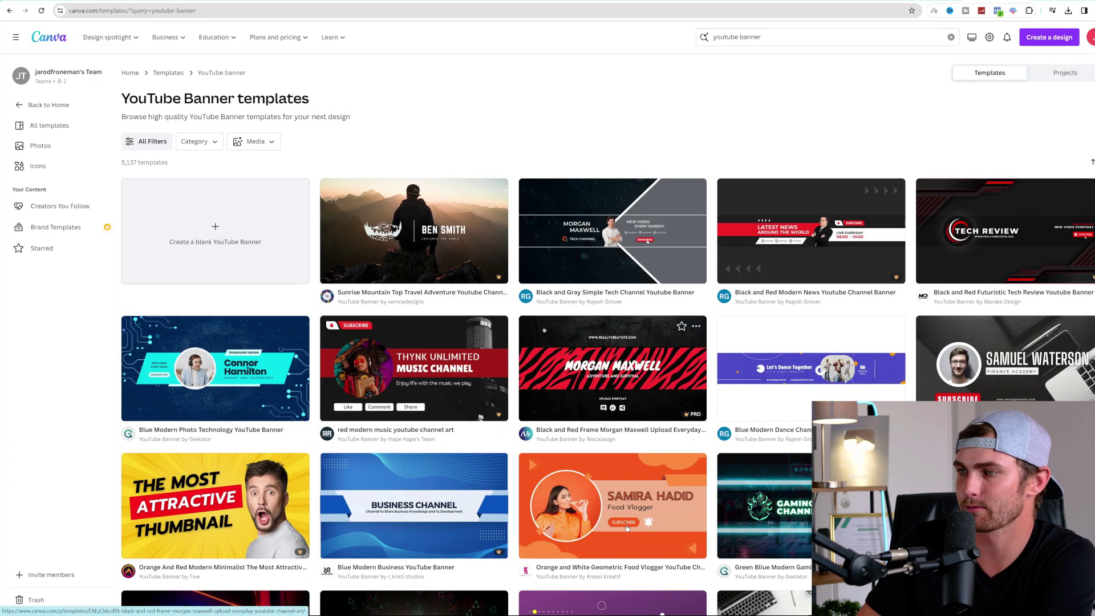
scroll(633, 265, "down", 3)
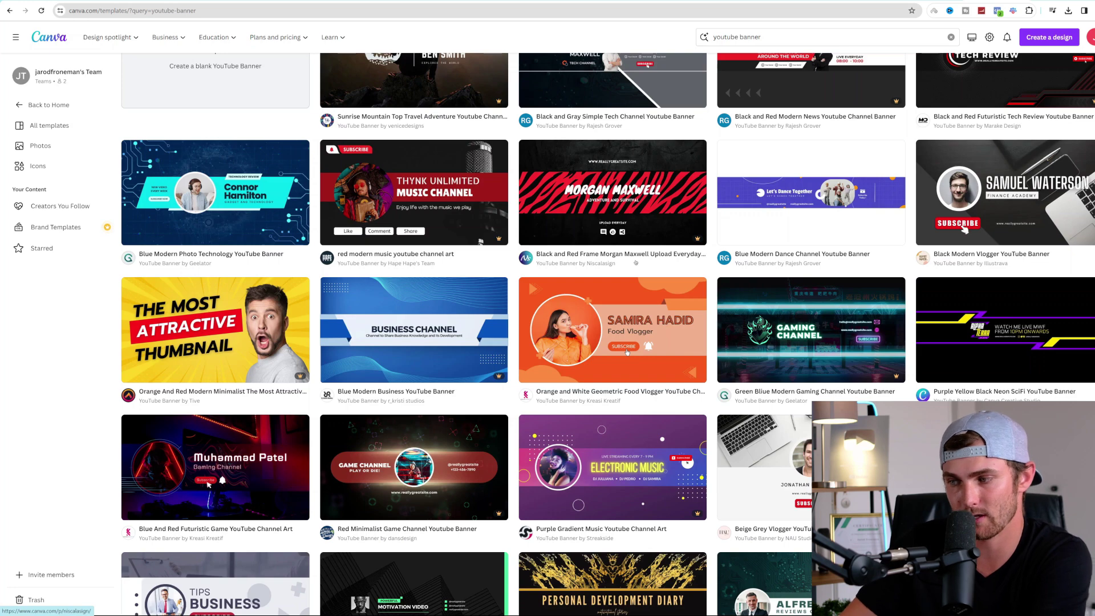
scroll(713, 285, "up", 2)
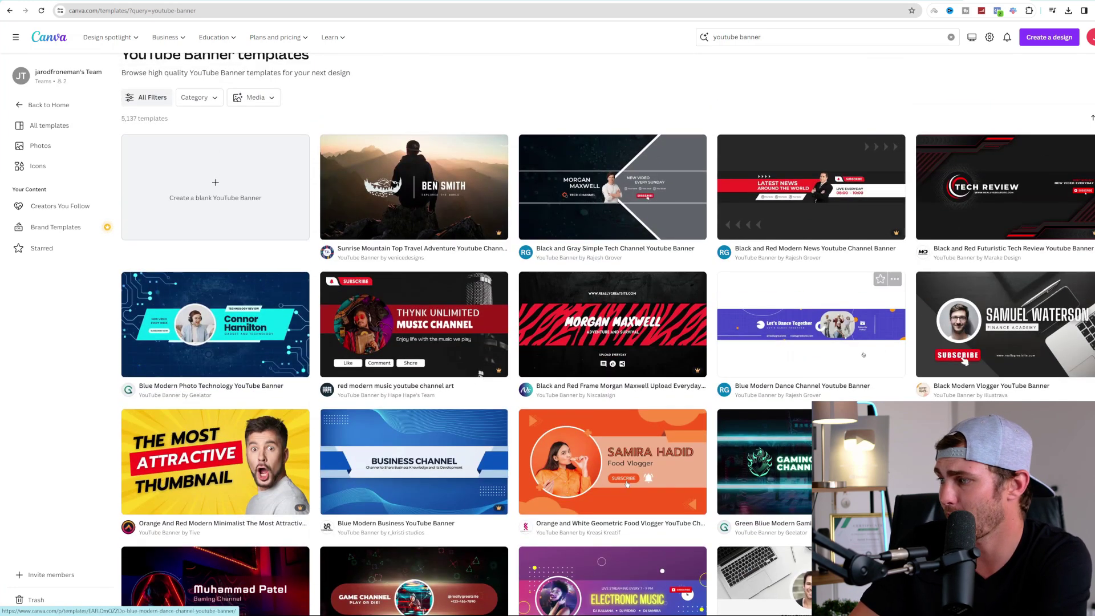
left_click(787, 289)
left_click(726, 159)
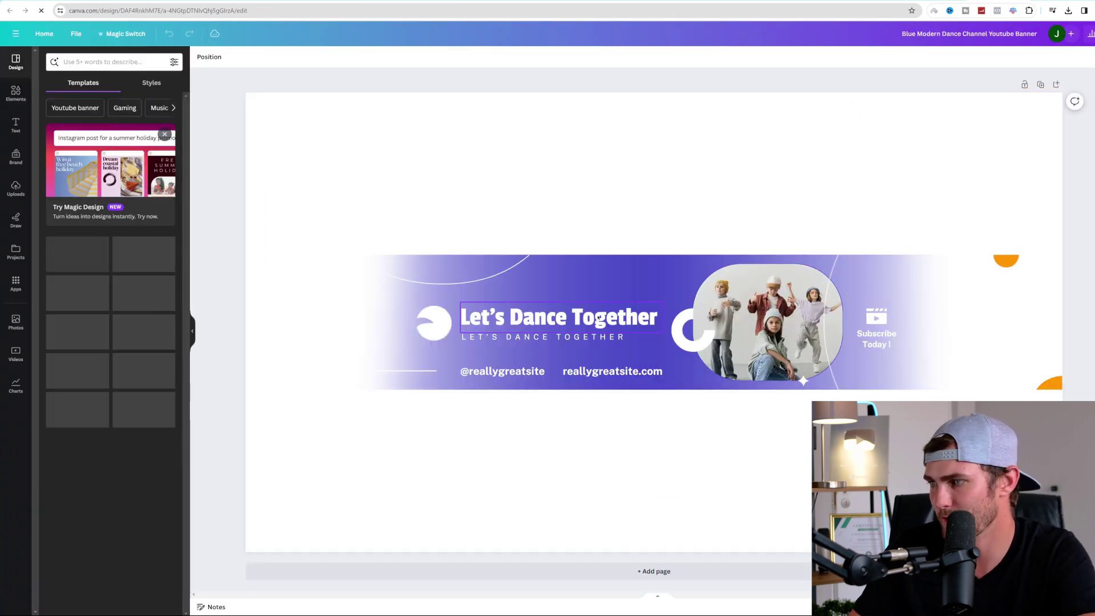
Apply the pink Dani Marci template from a 'fitness' template search to the banner
left_click(768, 285)
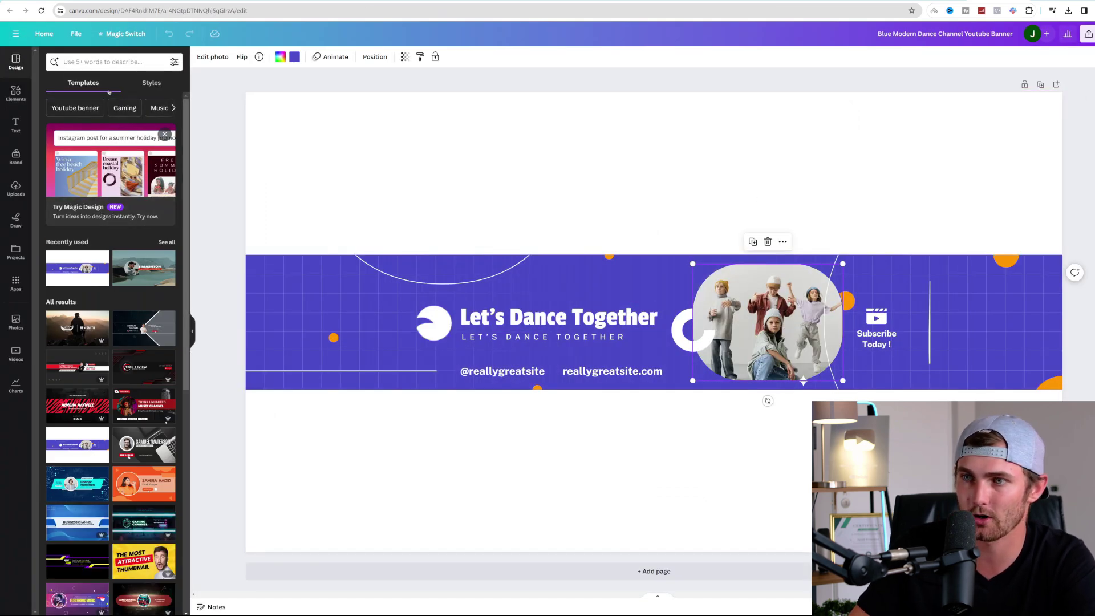
left_click(99, 61)
type("fitness")
key("Return")
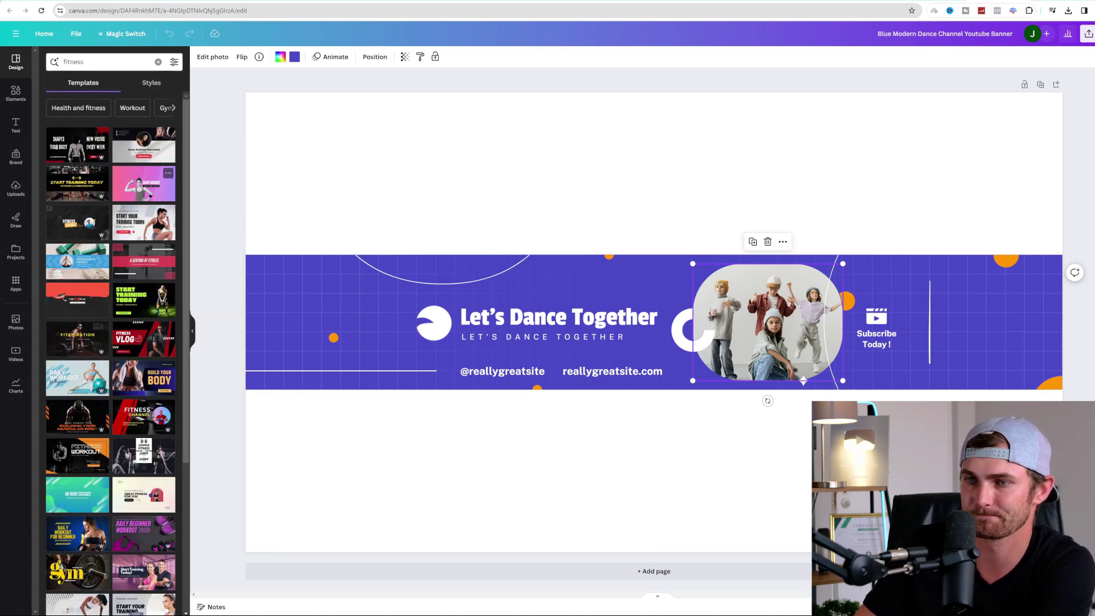
left_click(144, 183)
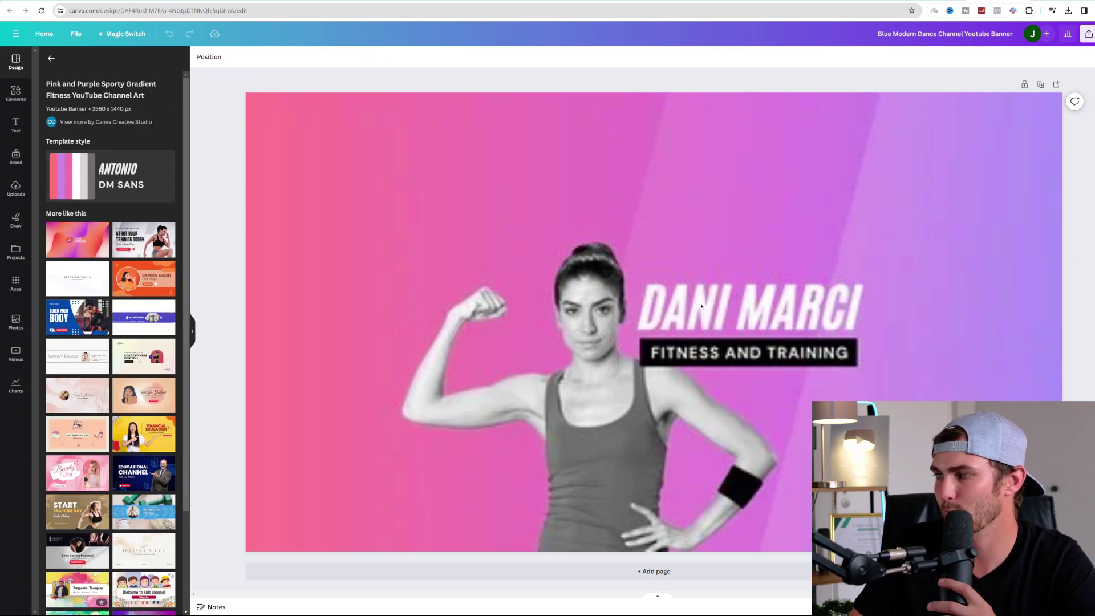
Change the DANI MARCI heading to IRONWILL
left_click(706, 303)
left_click(706, 303)
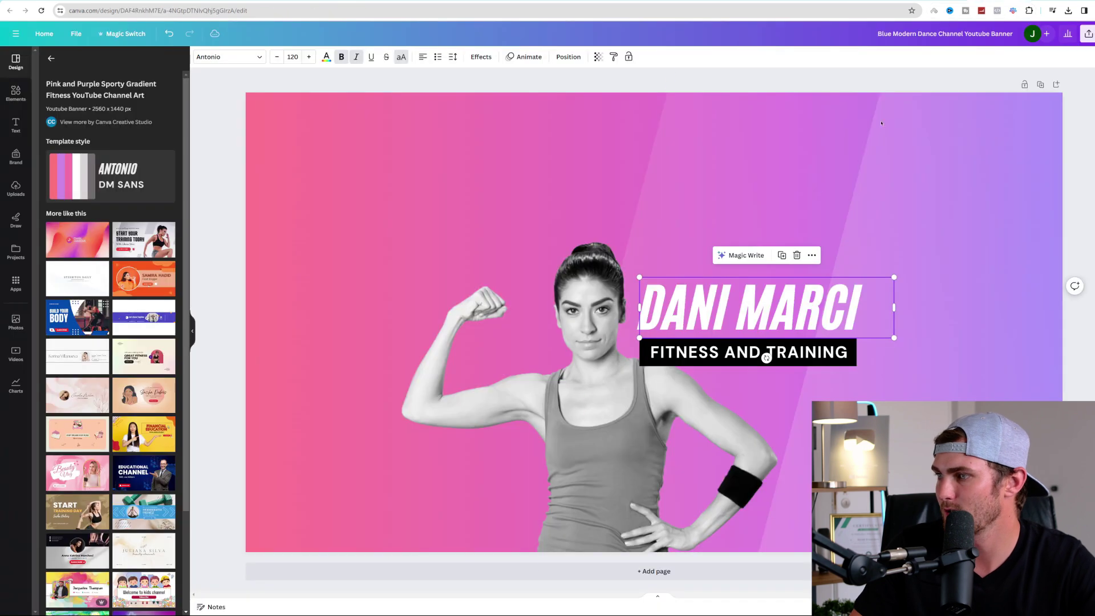
left_click(732, 313)
type("IRONM")
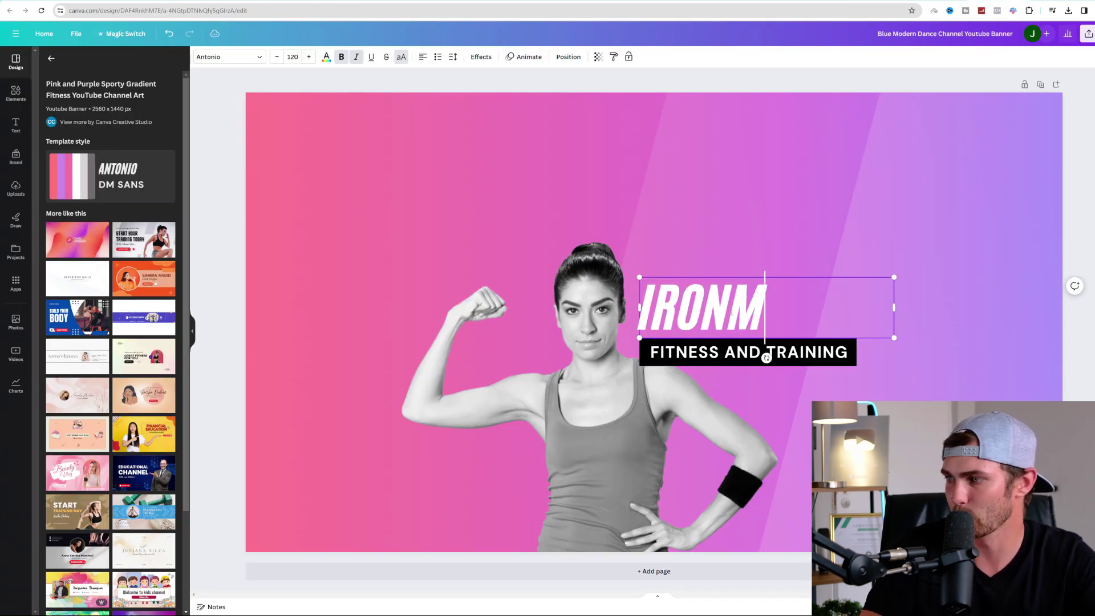
key("BackSpace")
type("WILL")
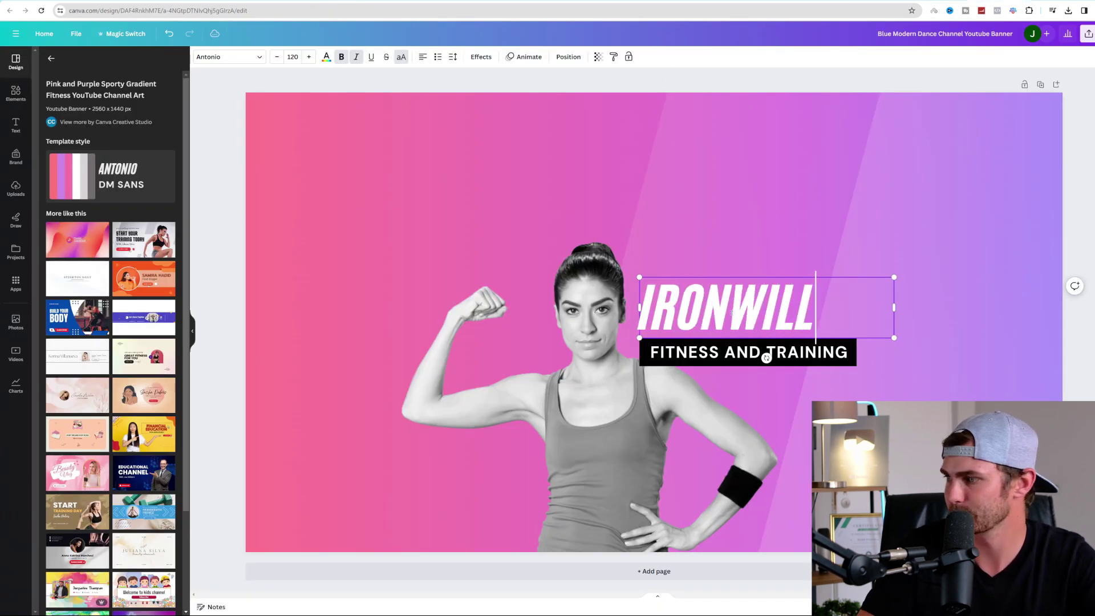
Change the tagline to FITNESS & HEALTH TIPS and widen its box to fit one line
left_click(723, 353)
left_click_drag(723, 352, 837, 354)
key("BackSpace")
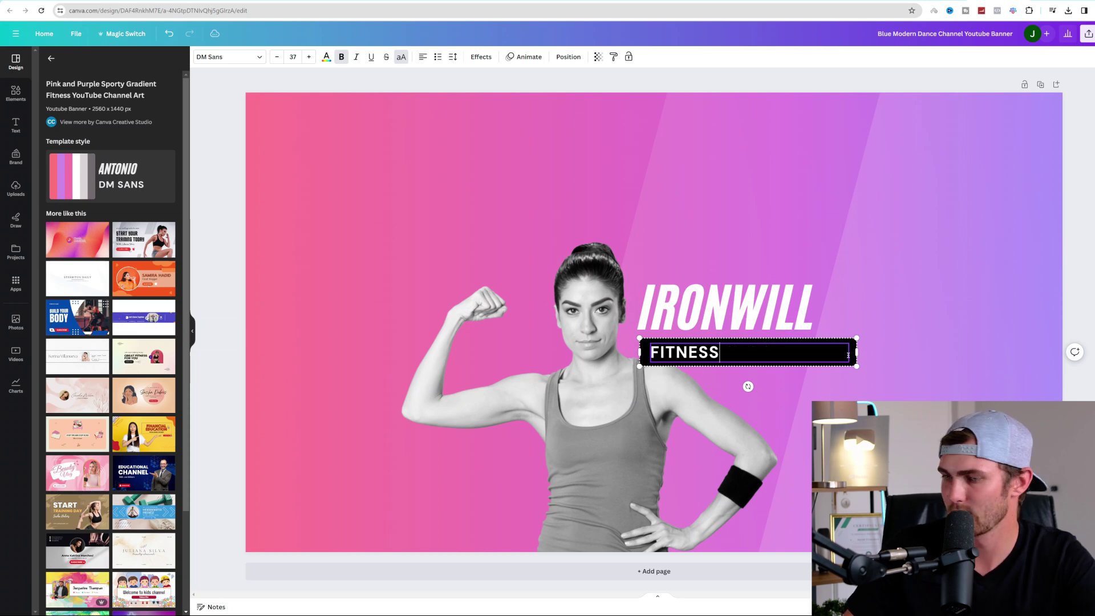
type("& HEALTH TU")
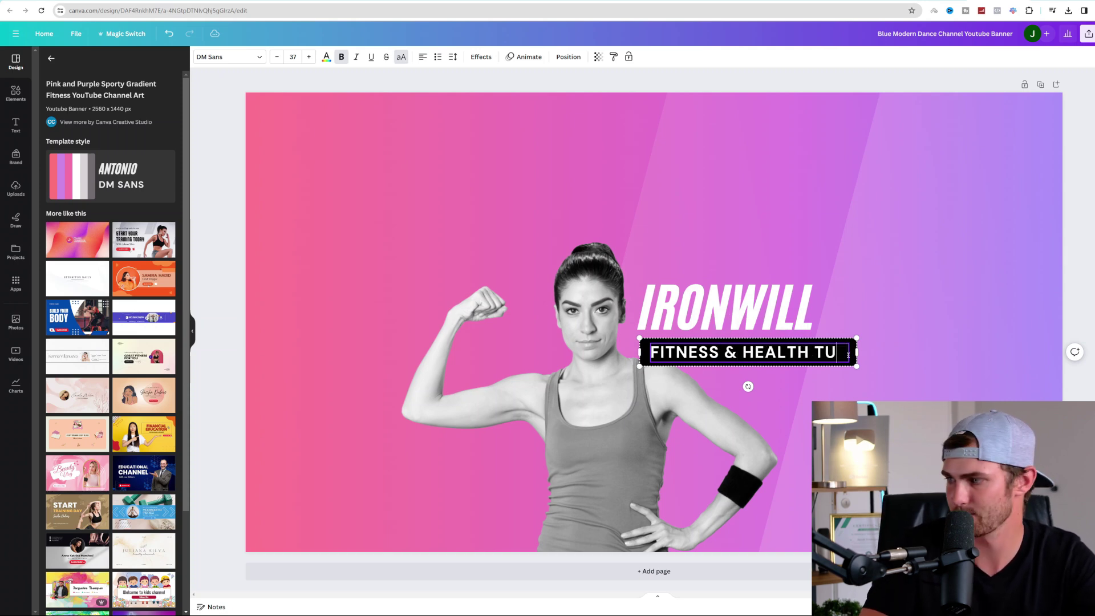
key("BackSpace")
type("IPS")
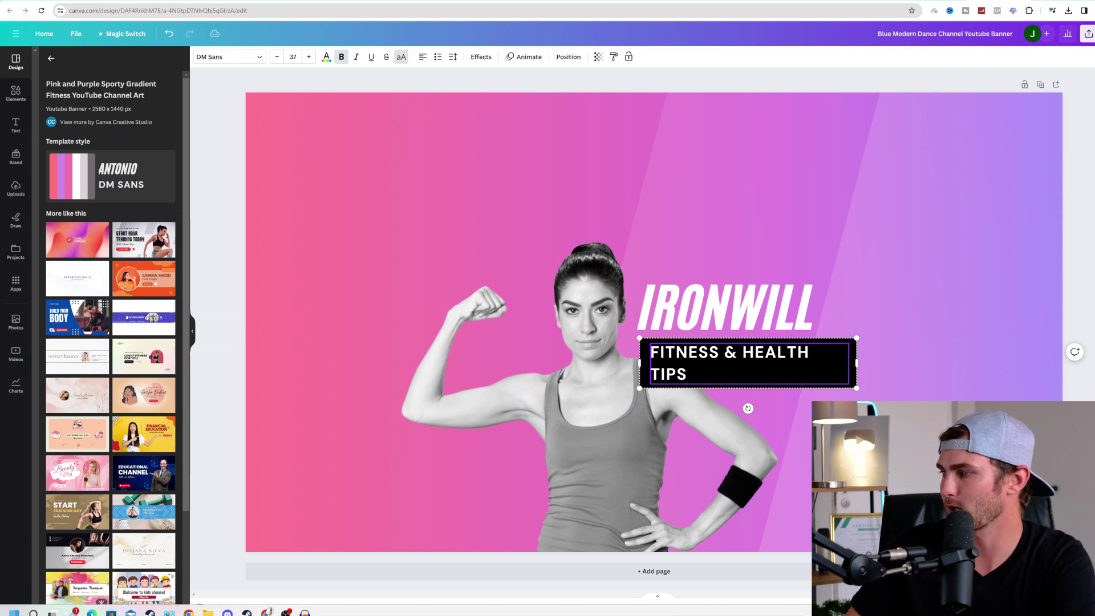
left_click_drag(857, 363, 871, 362)
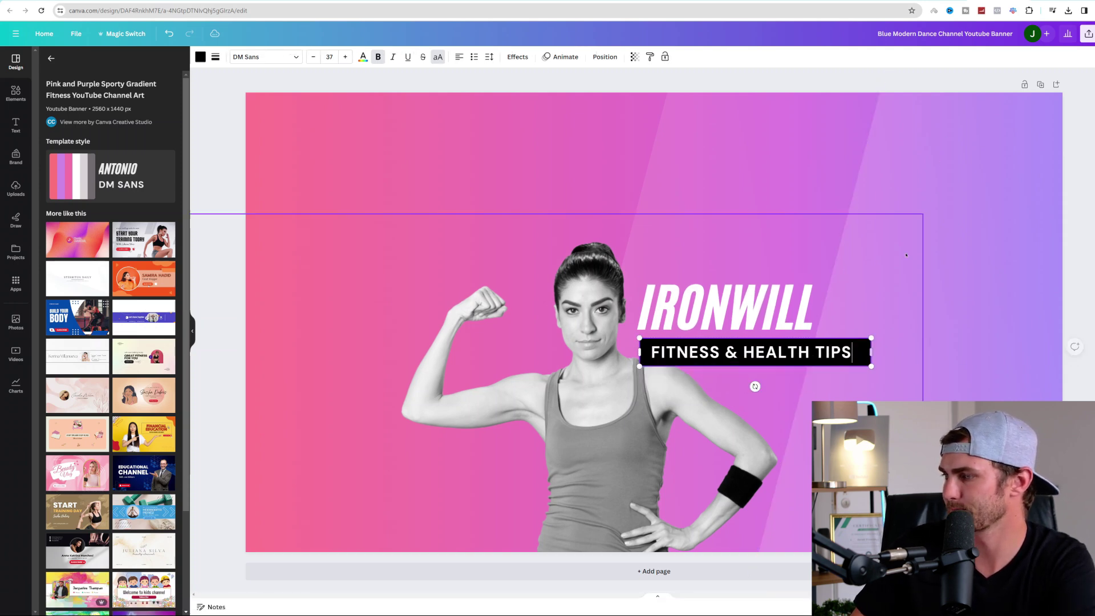
left_click(549, 218)
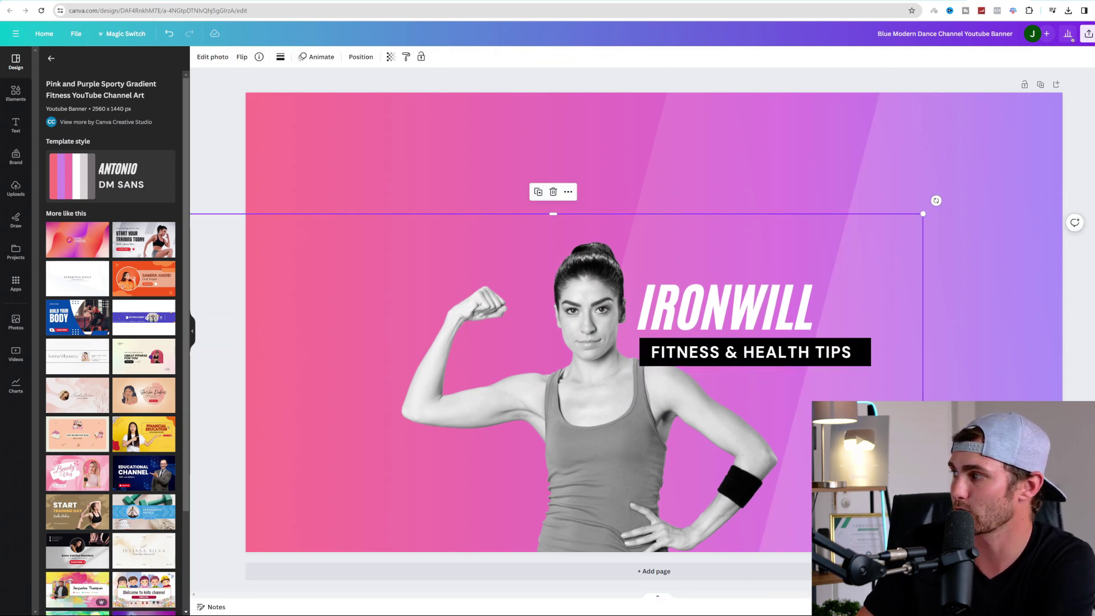
left_click(1088, 33)
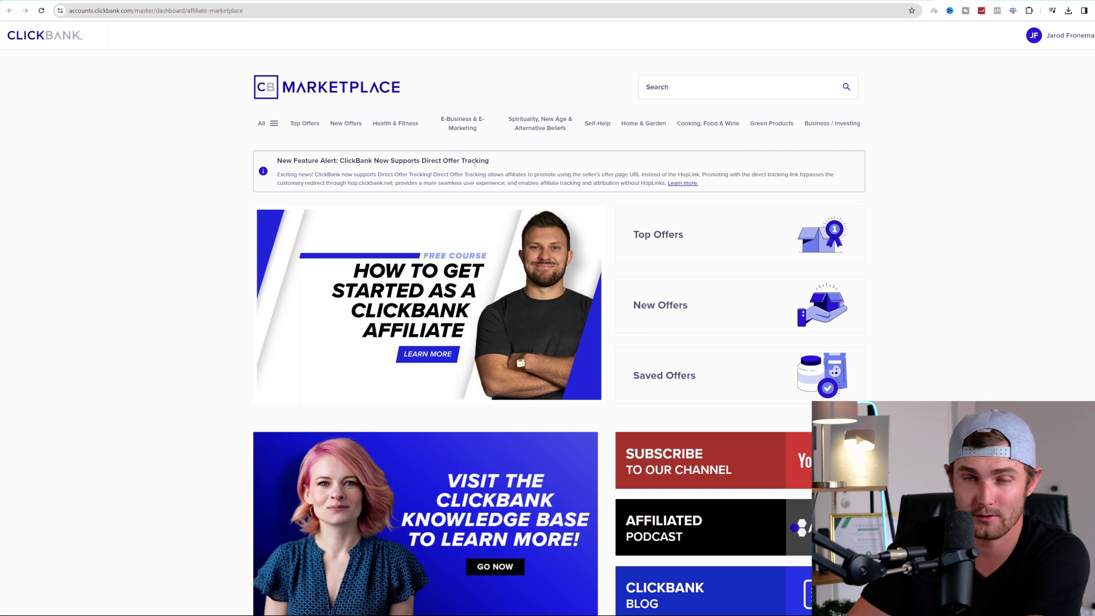
Filter Health & Fitness offers to Diets & Weight Loss and open Fast Lean Pro's sales page
left_click(395, 123)
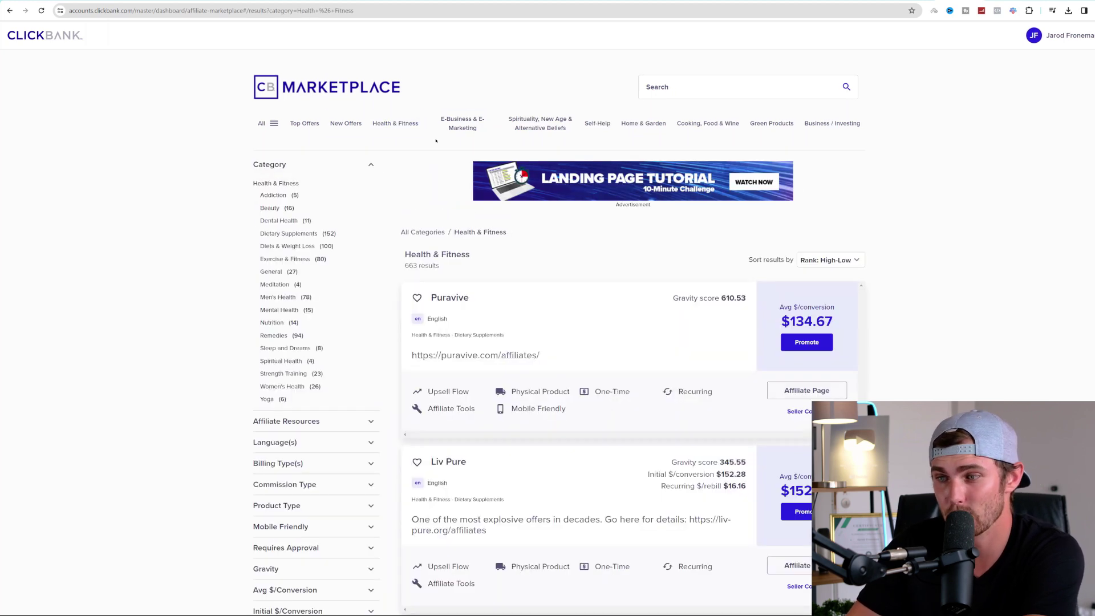
scroll(586, 302, "down", 2)
scroll(570, 285, "down", 3)
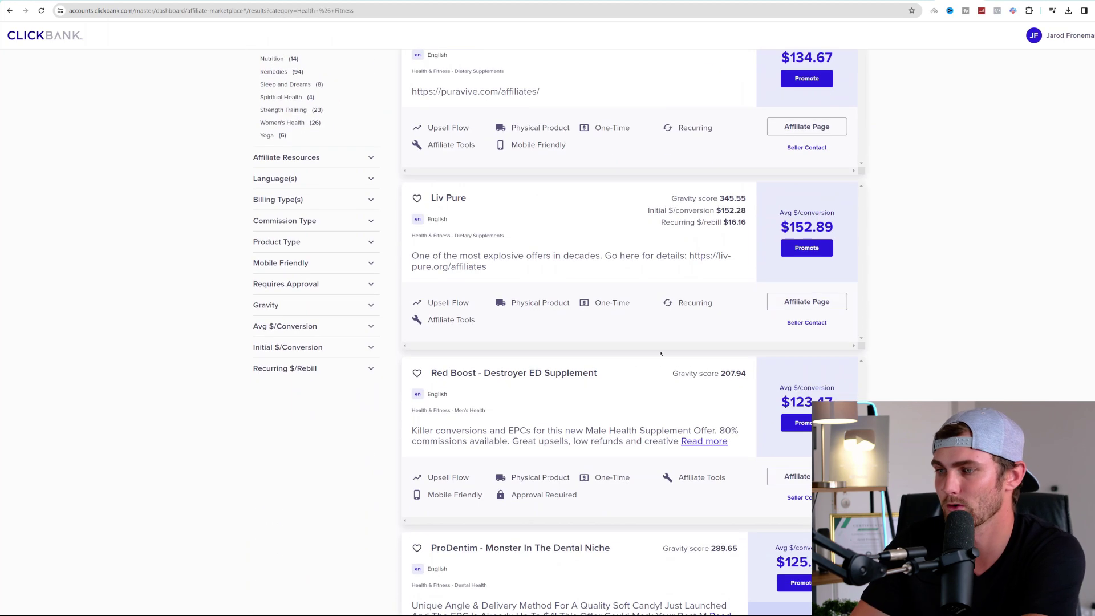
scroll(578, 374, "down", 5)
scroll(389, 228, "up", 8)
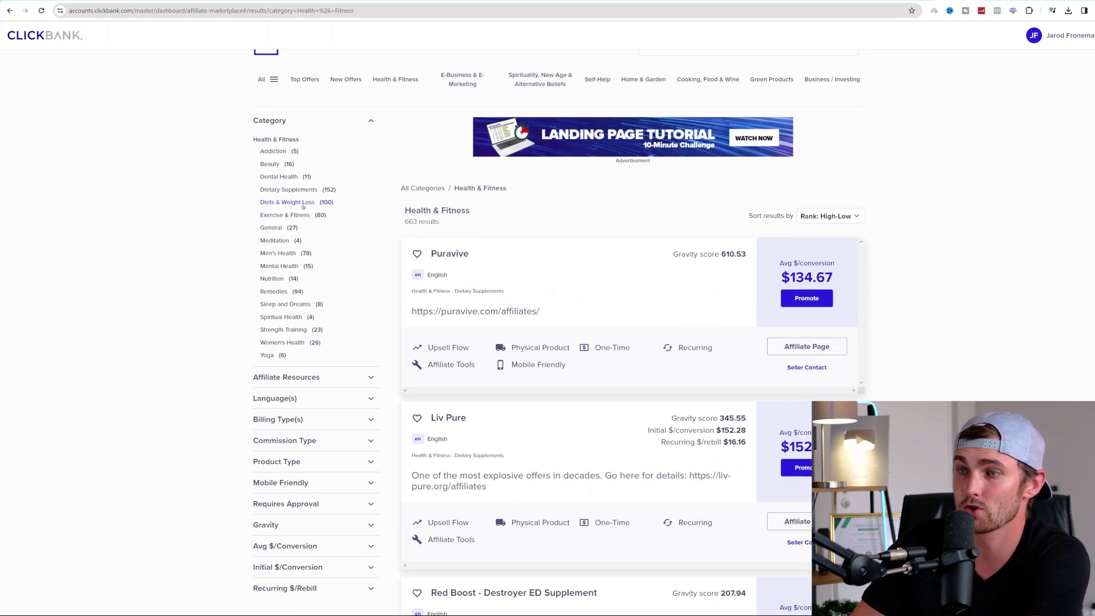
left_click(303, 204)
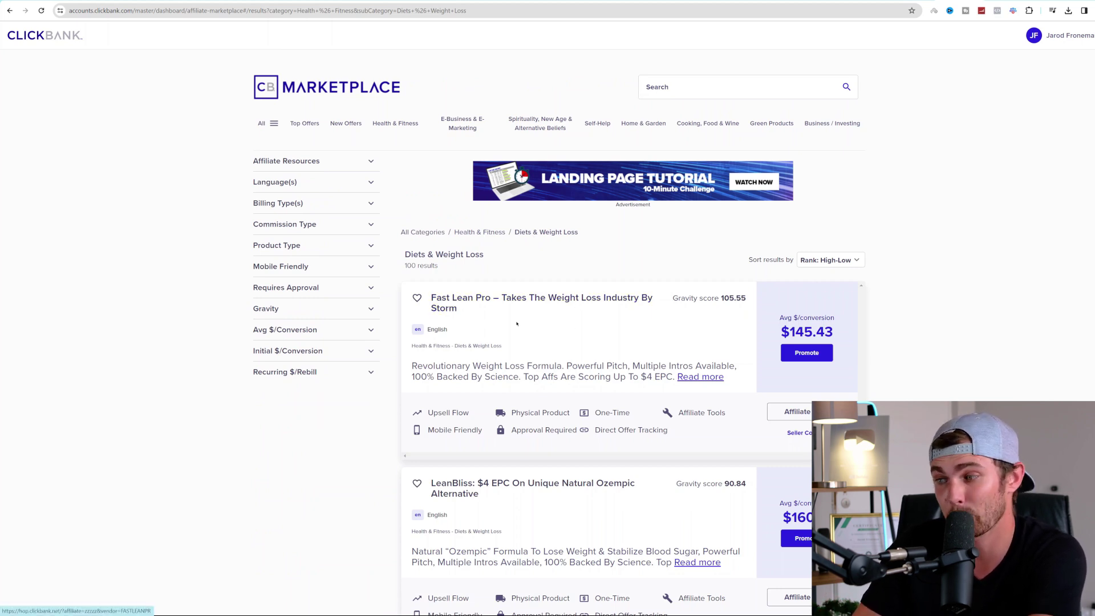
left_click(543, 300)
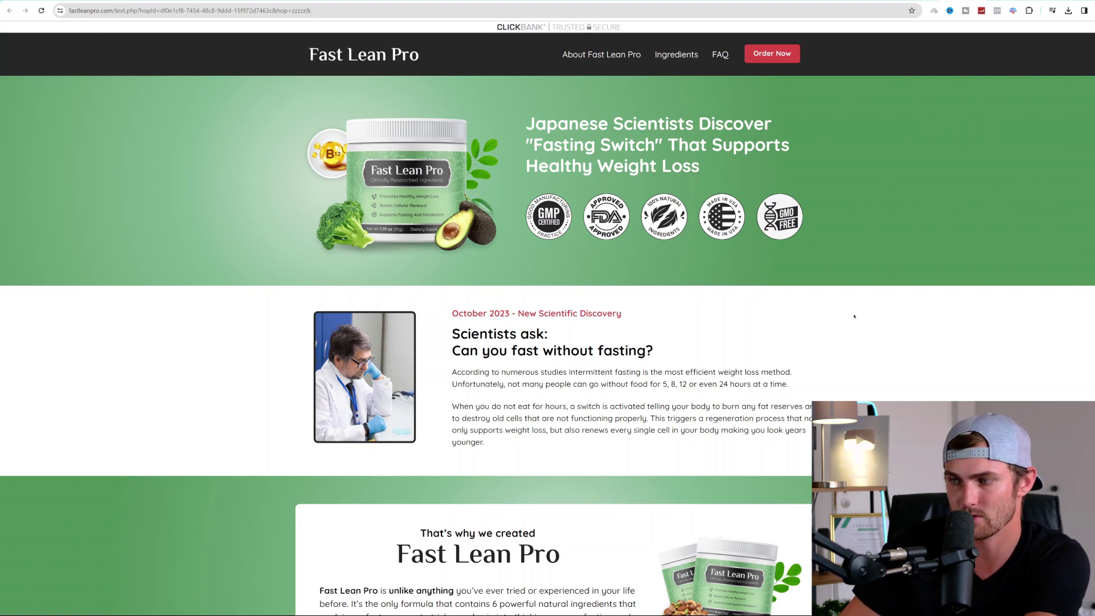
scroll(854, 316, "down", 12)
key("ctrl+w")
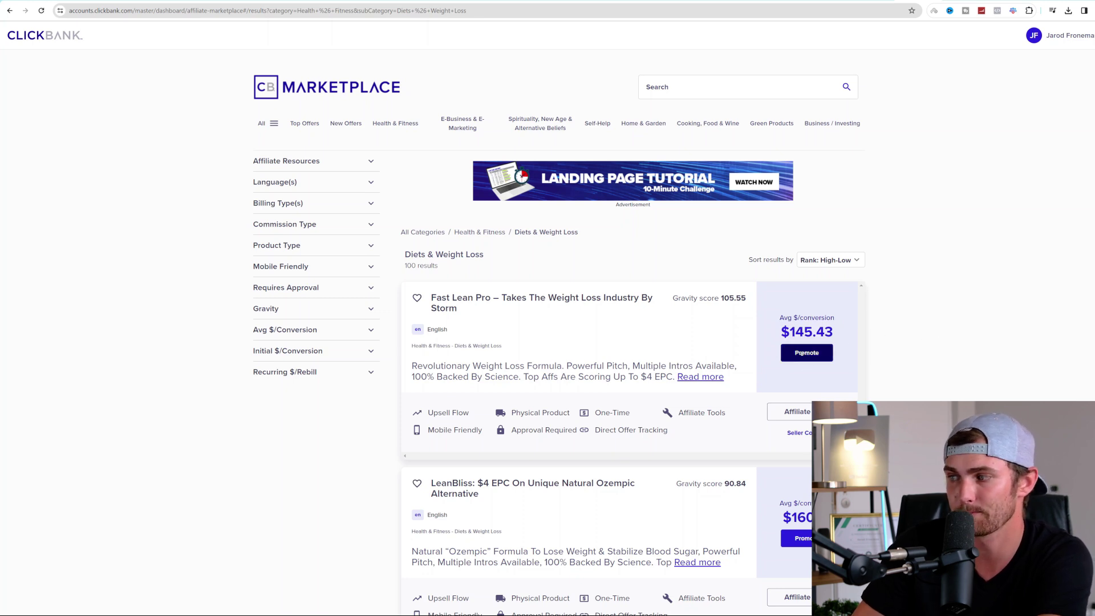
scroll(756, 317, "down", 2)
scroll(756, 317, "up", 1)
left_click_drag(746, 255, 677, 257)
left_click(687, 271)
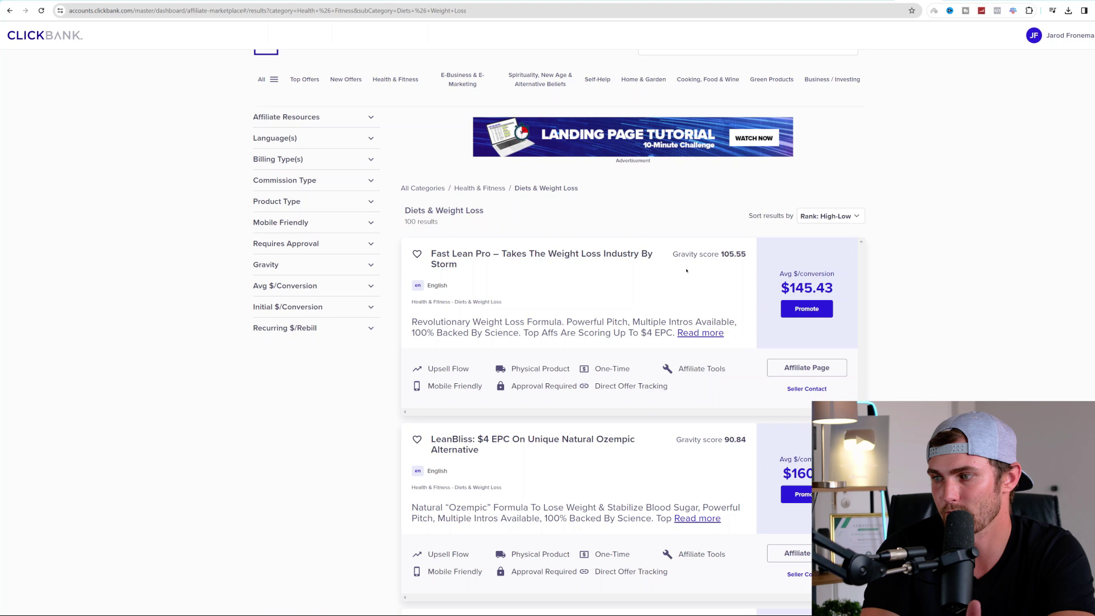
Create a HopLink affiliate link for Fast Lean Pro and copy it
left_click(815, 312)
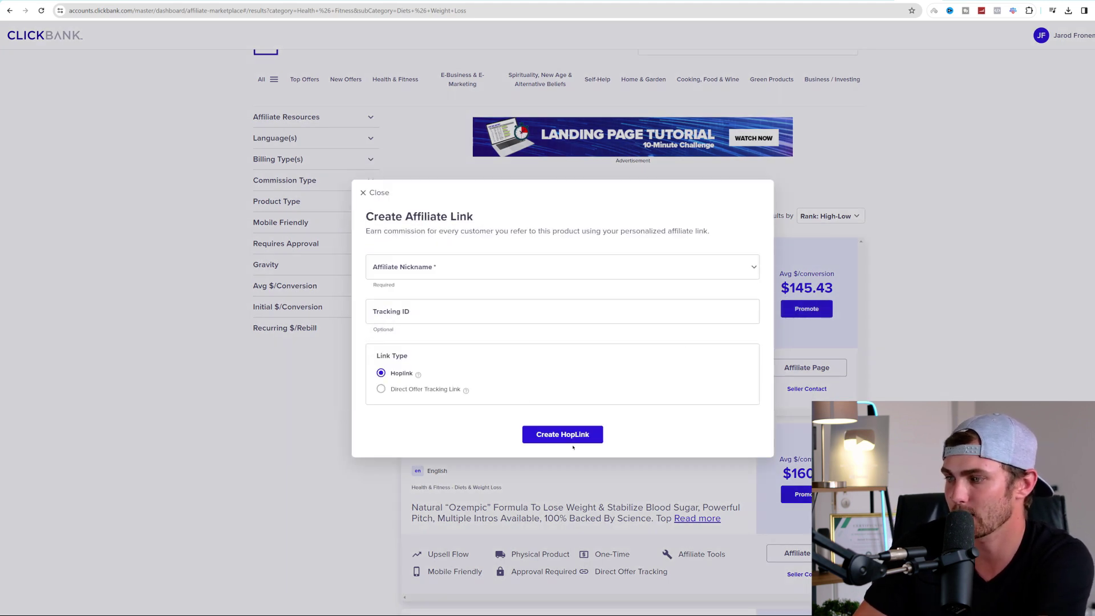
left_click(565, 434)
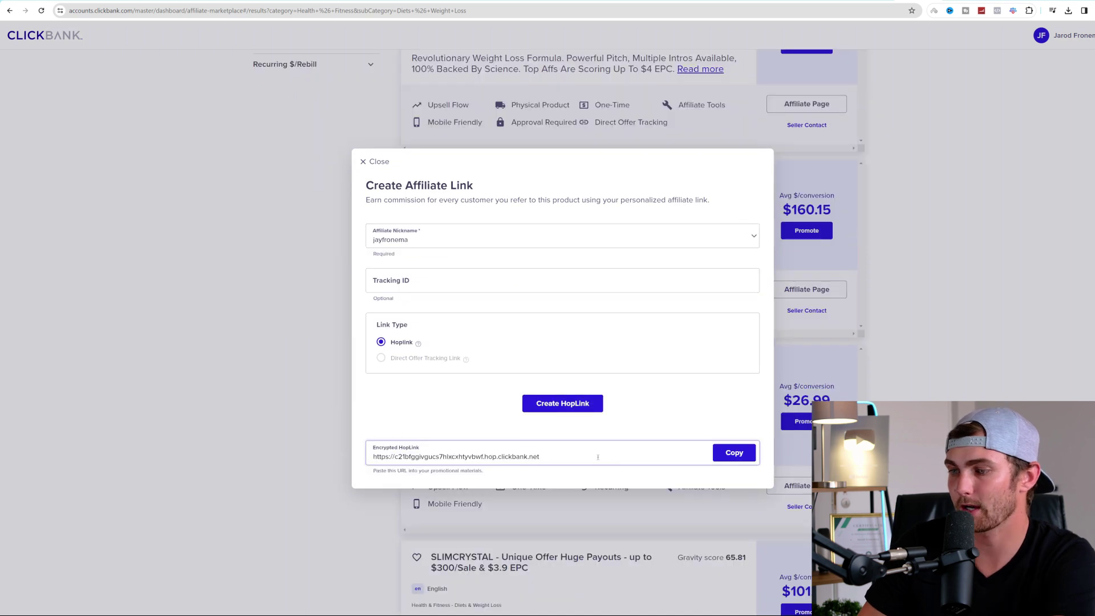
left_click(730, 441)
left_click(729, 443)
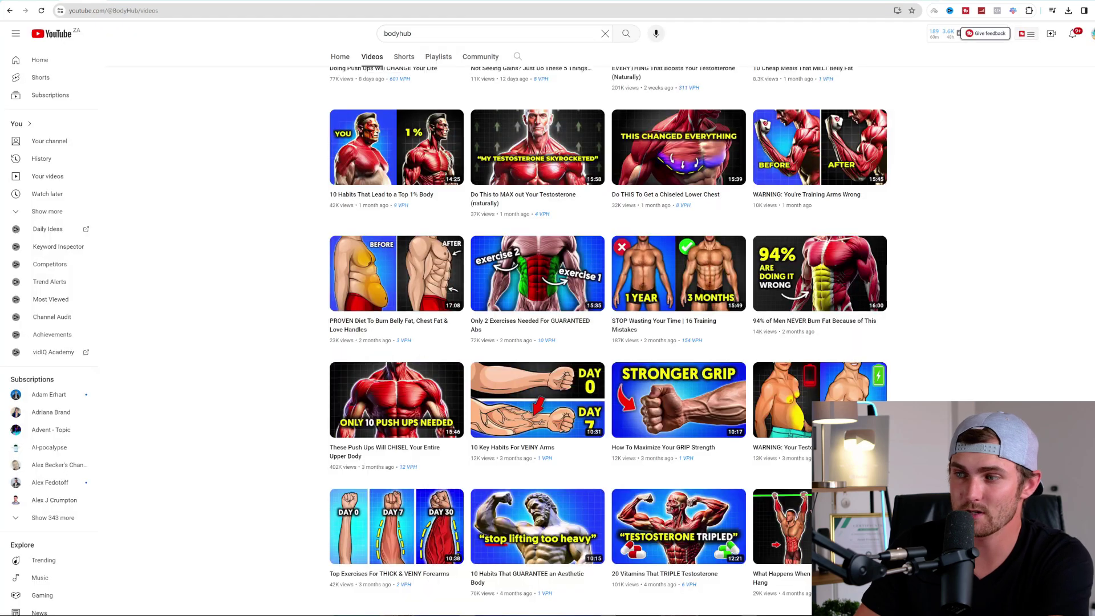
scroll(535, 228, "up", 10)
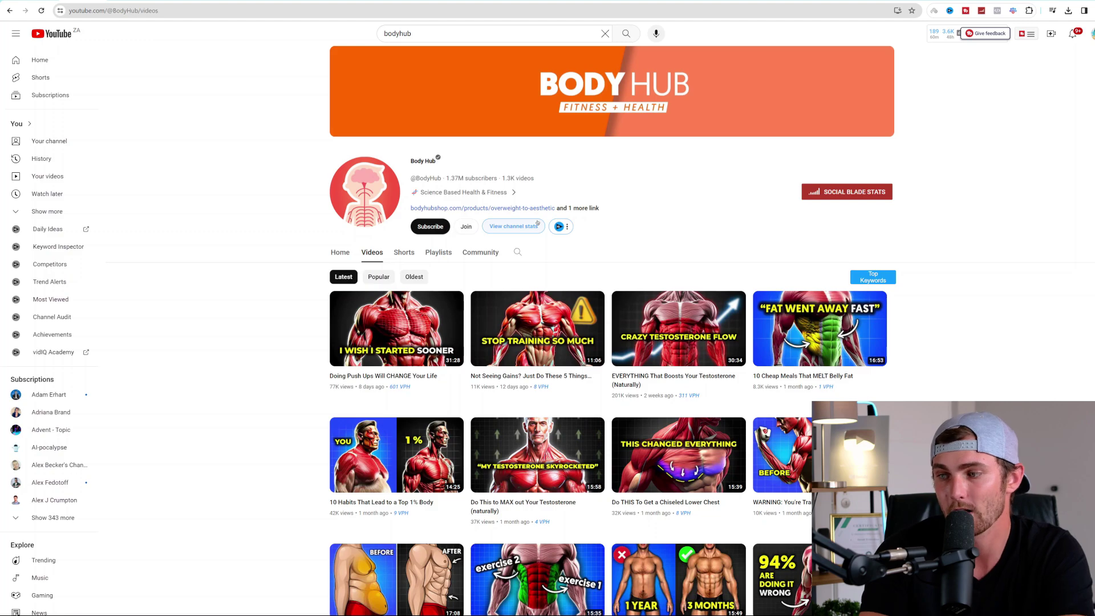
scroll(538, 223, "down", 9)
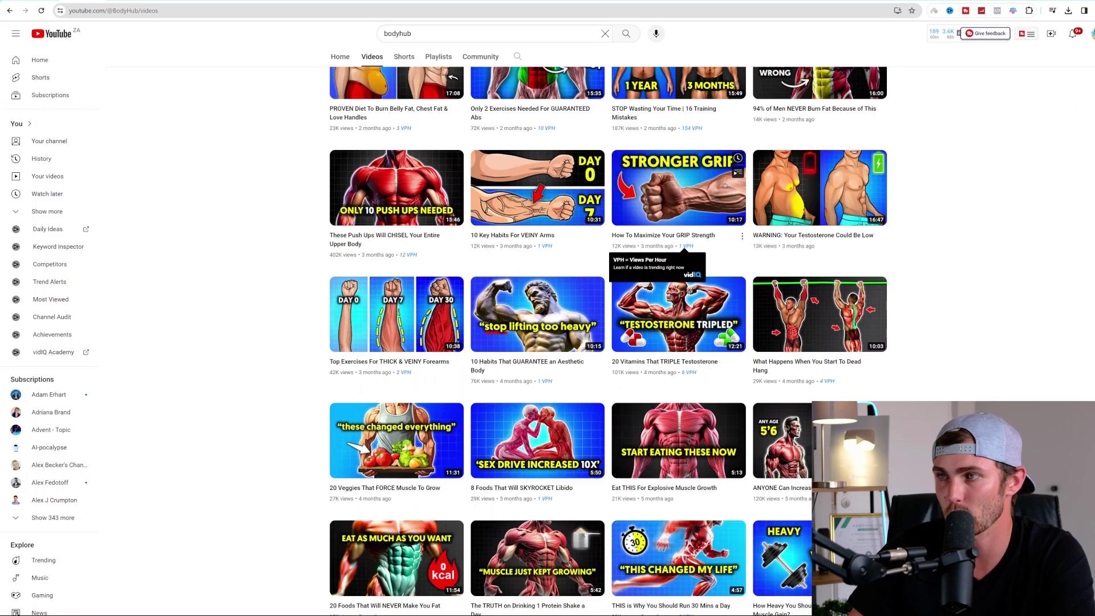
scroll(536, 177, "up", 7)
mouse_move(504, 205)
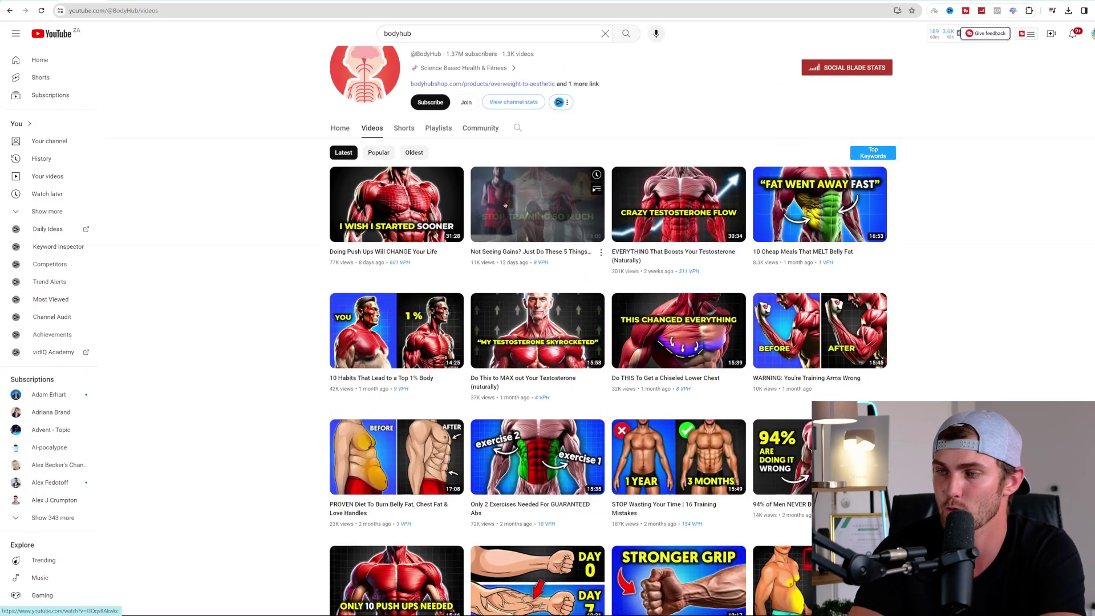